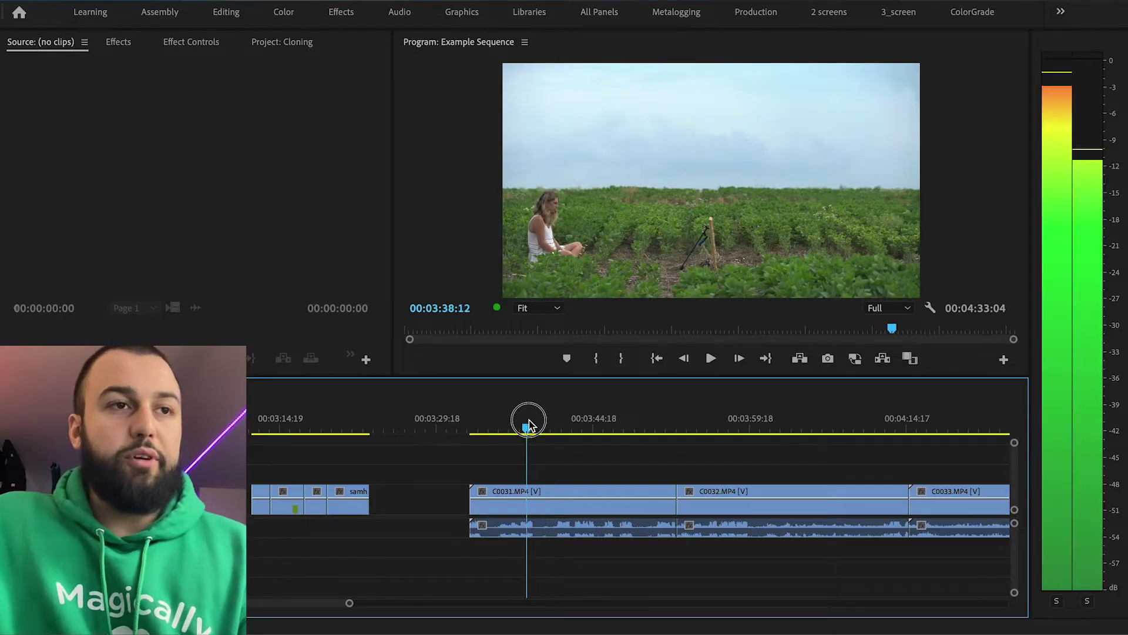
Scrub through the first take, C0031, ending at 00:03:45:11 with the woman seated left
drag(529, 422, 648, 442)
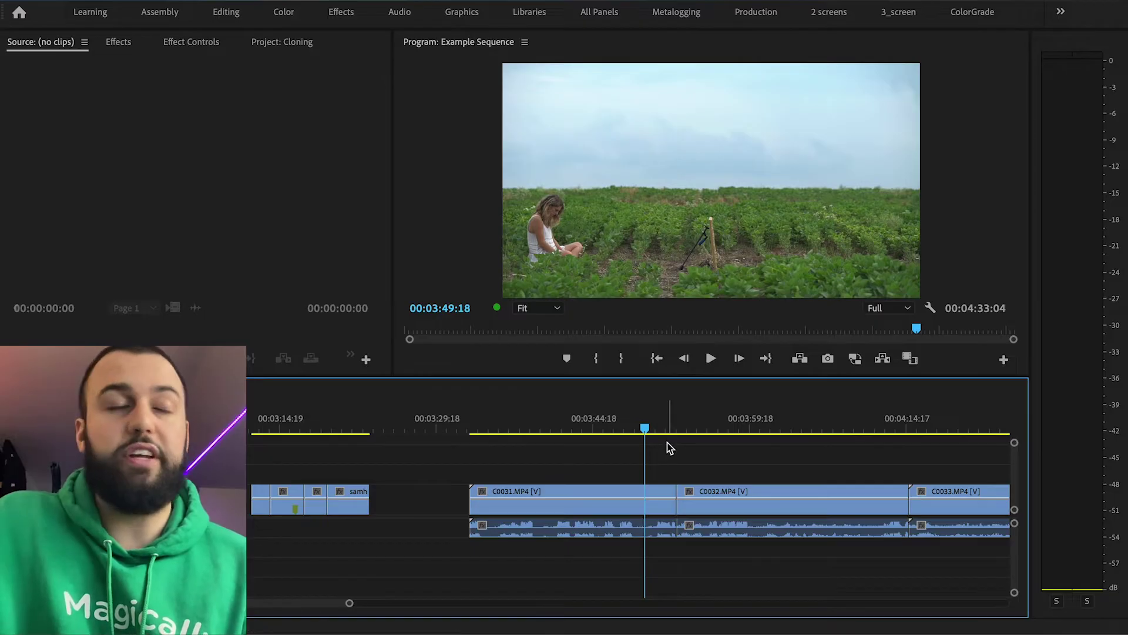
click(546, 422)
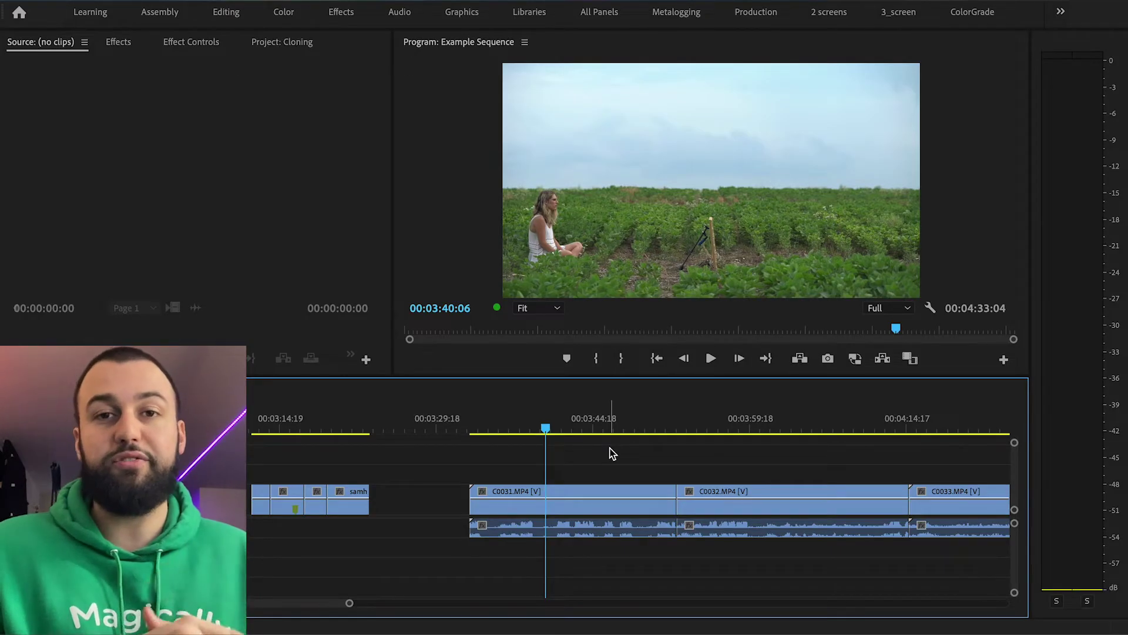
click(645, 426)
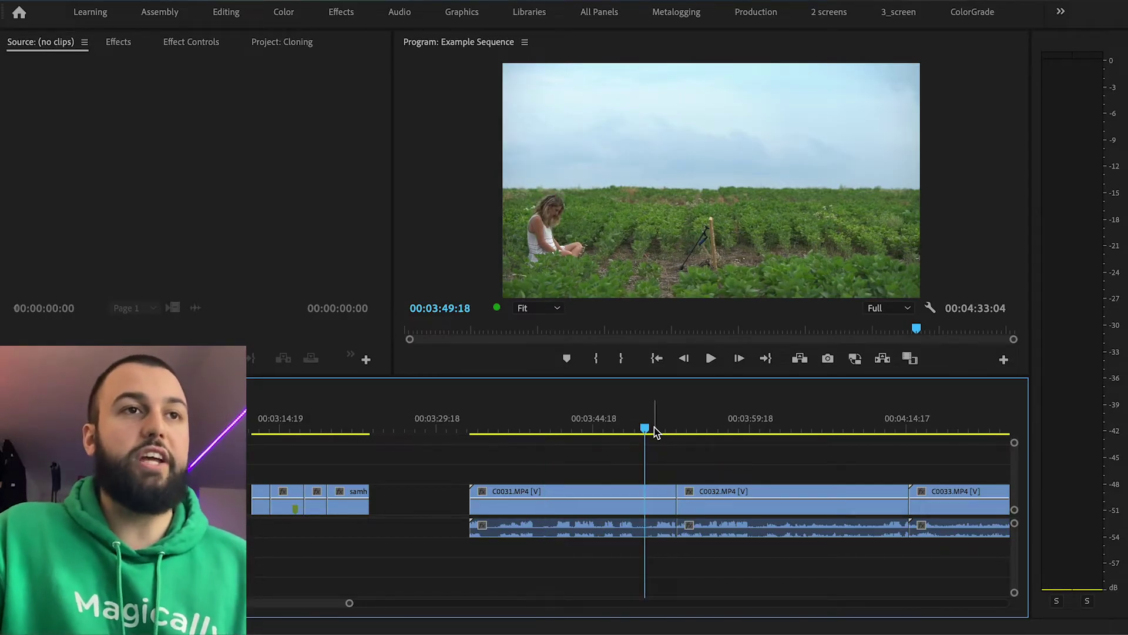
drag(654, 429, 659, 429)
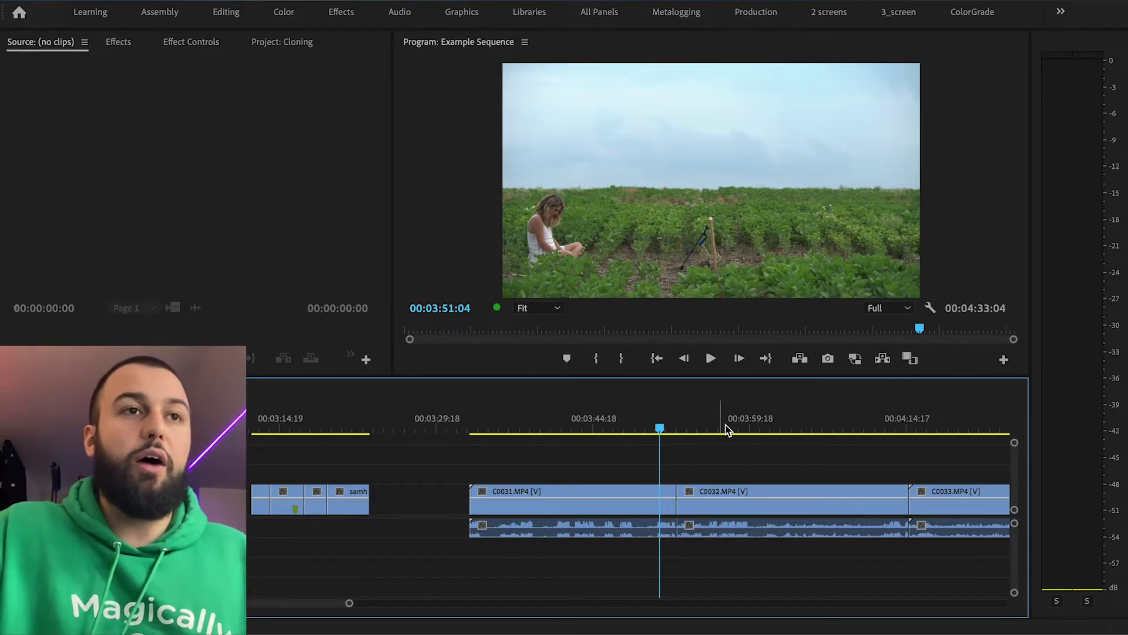
click(600, 429)
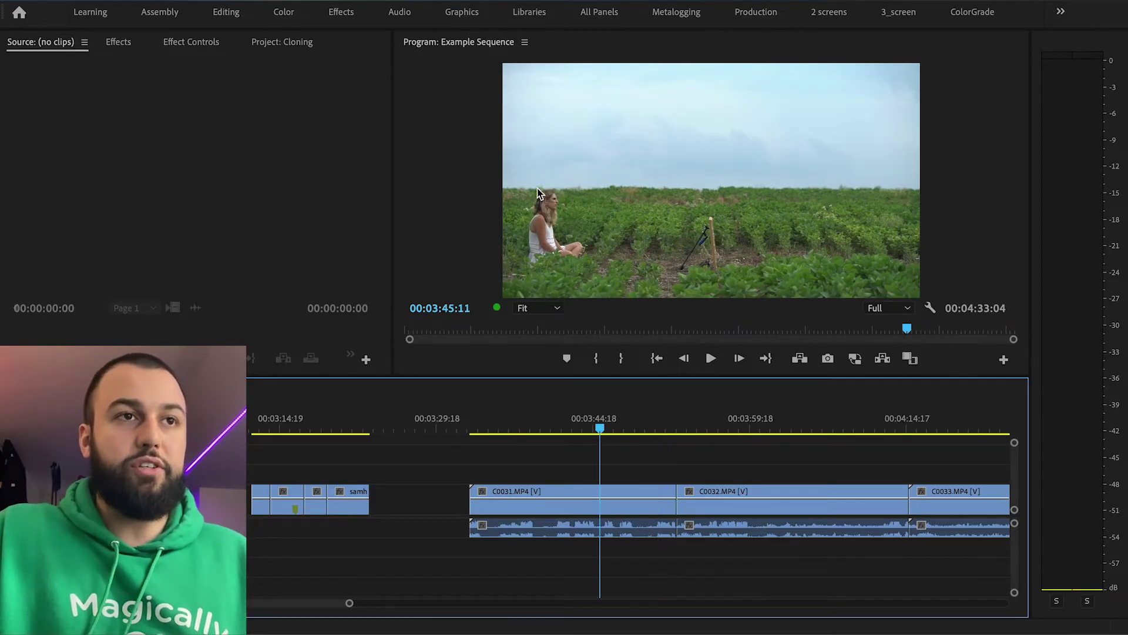
Check takes C0032 and C0033, park on the woman walking at 00:04:03:11, and focus the Program Monitor
click(775, 429)
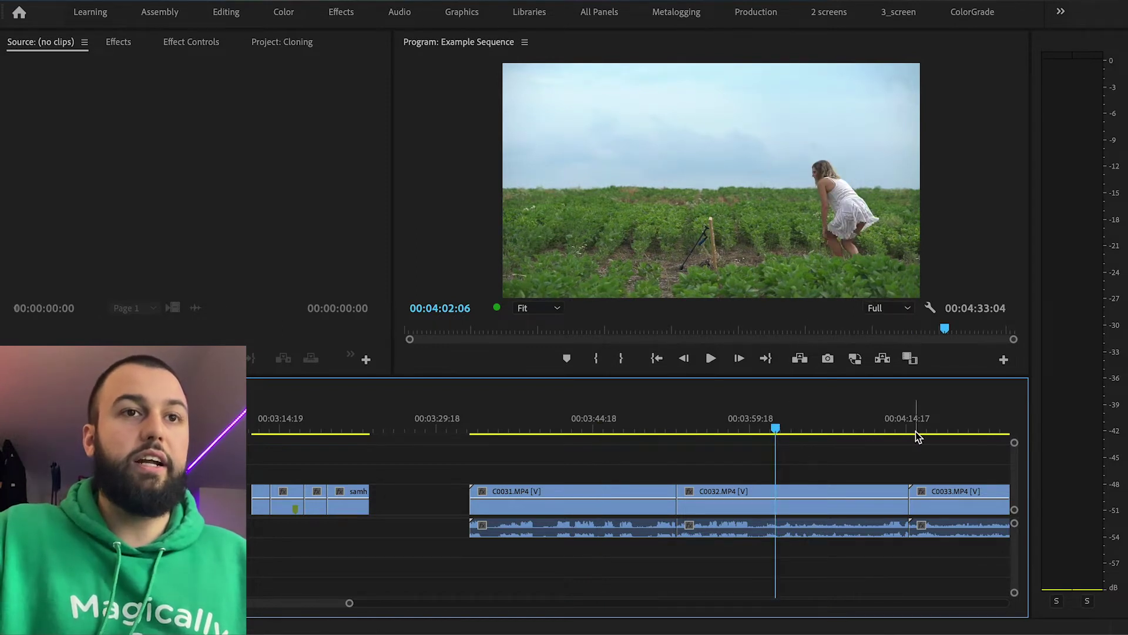
click(977, 427)
scroll(932, 454, down, 2)
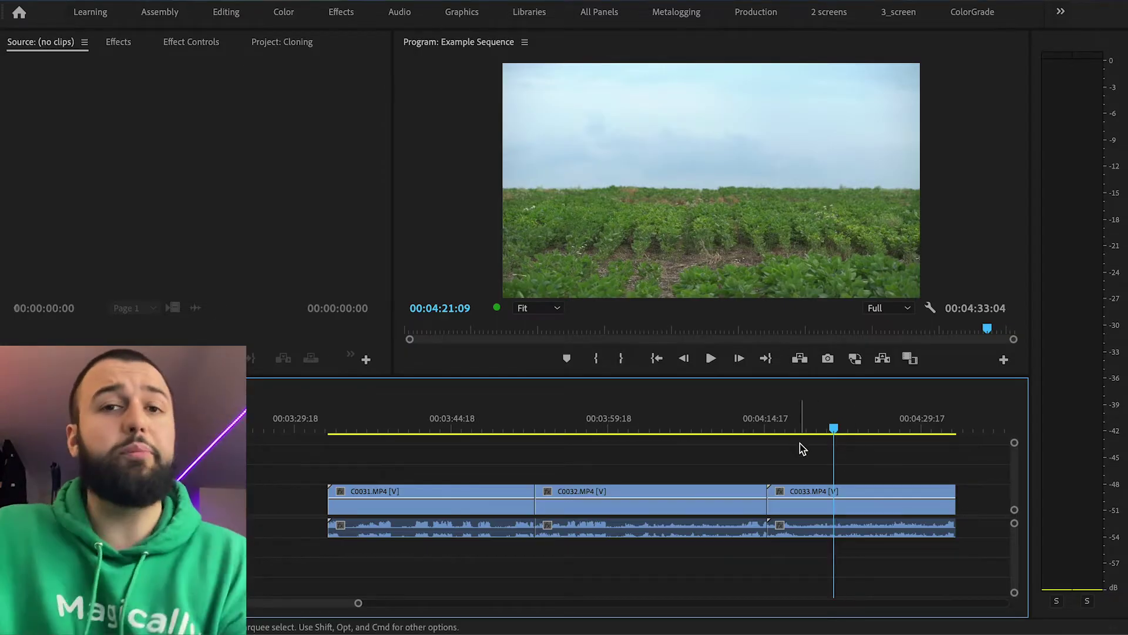
click(647, 428)
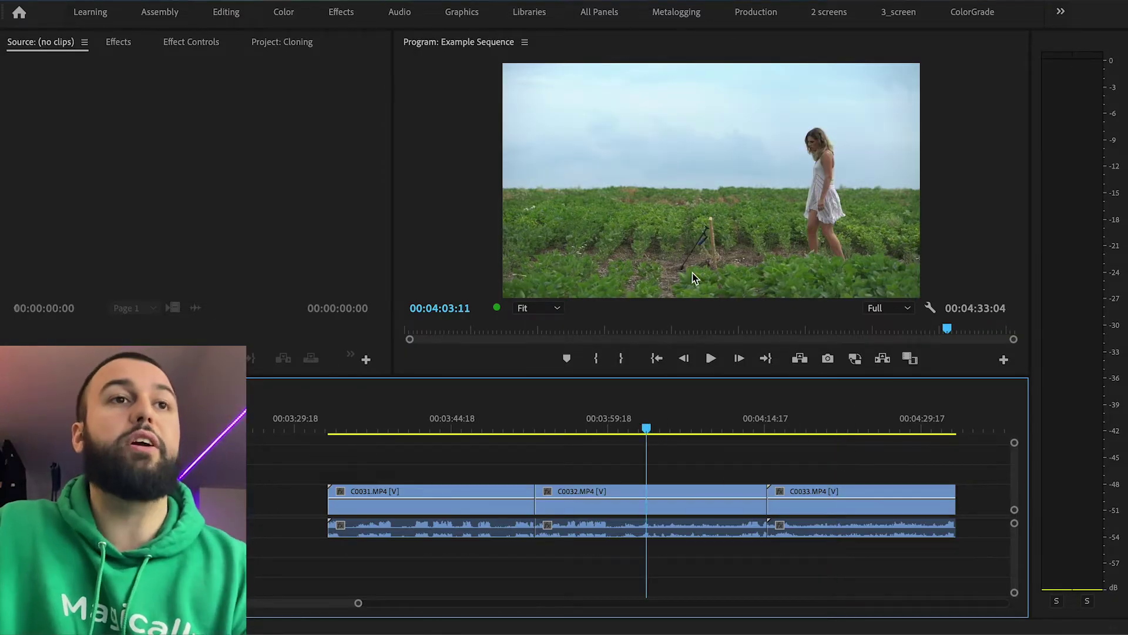
click(748, 257)
Maximize the Program Monitor, restore the normal layout, and park on C0031 at 00:03:40:06
key(grave)
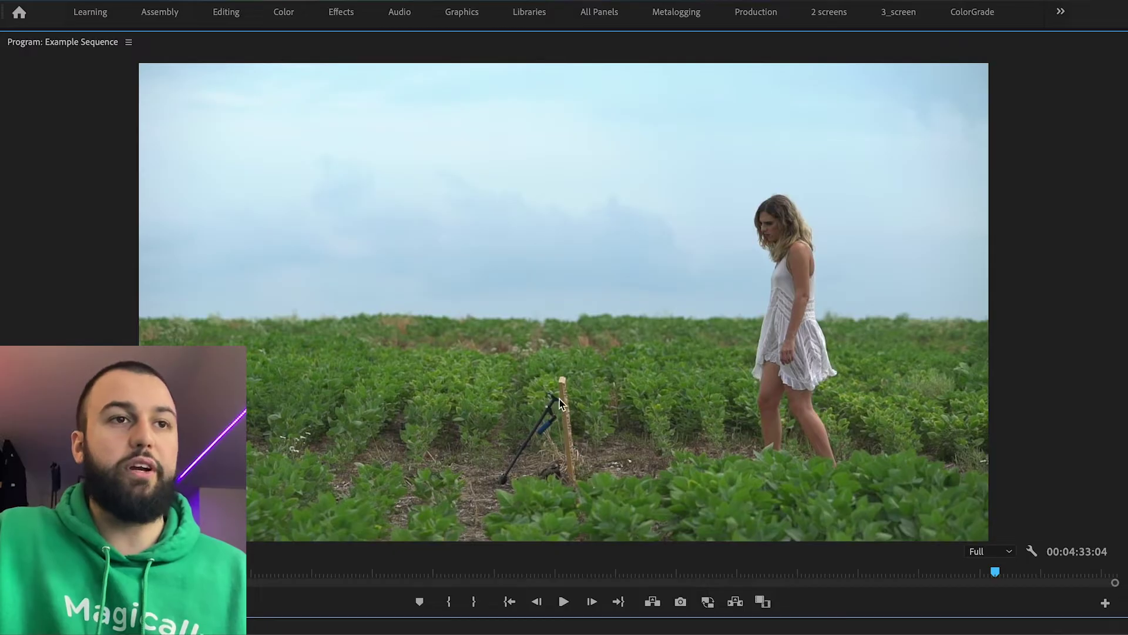
key(grave)
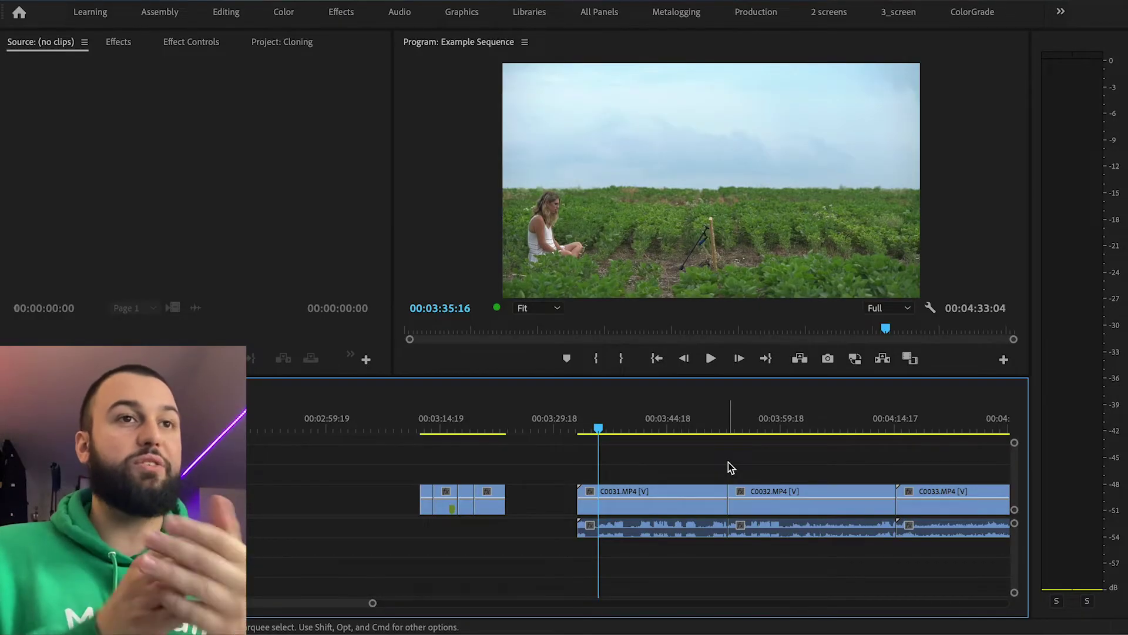
click(810, 420)
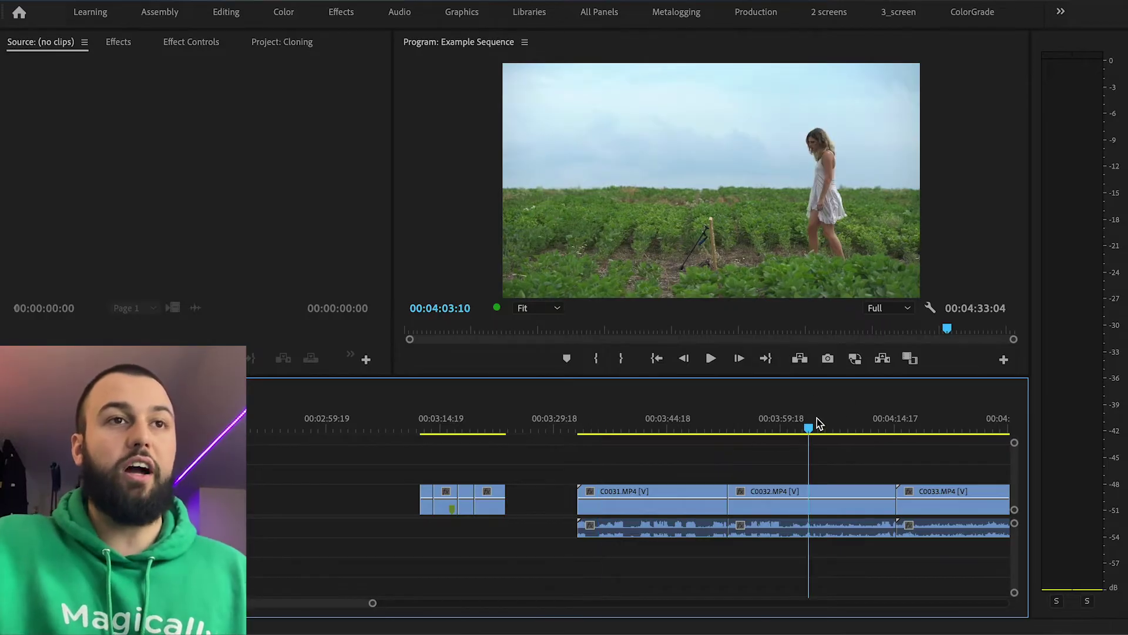
click(633, 418)
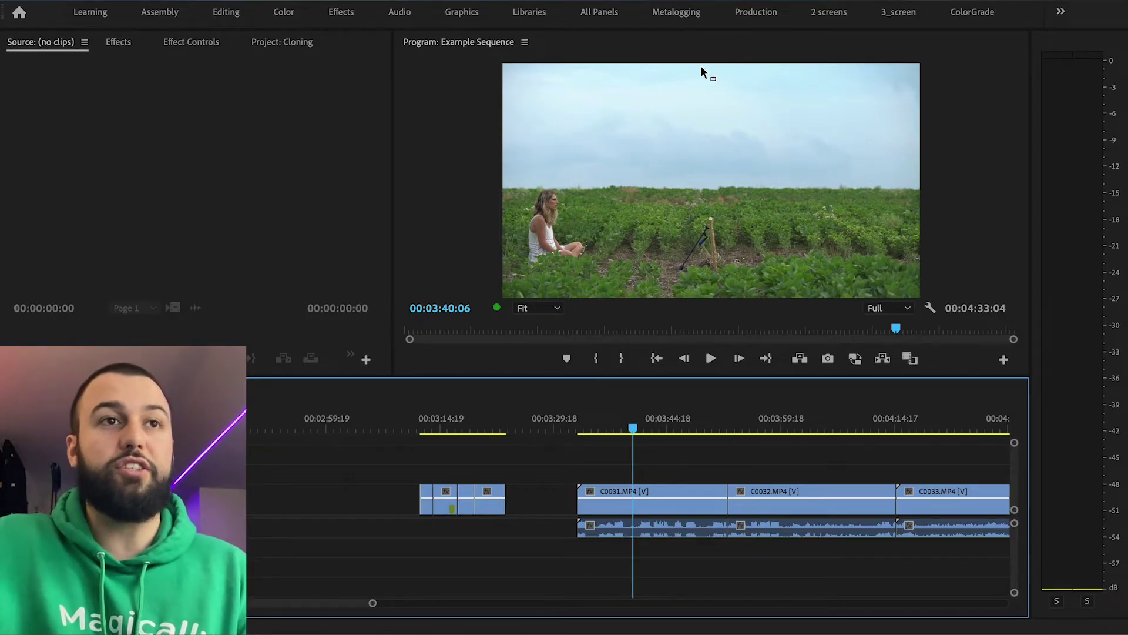
Move C0032's audio down to A2 and stack its video on V2, aligned with C0031's start
drag(779, 529, 626, 456)
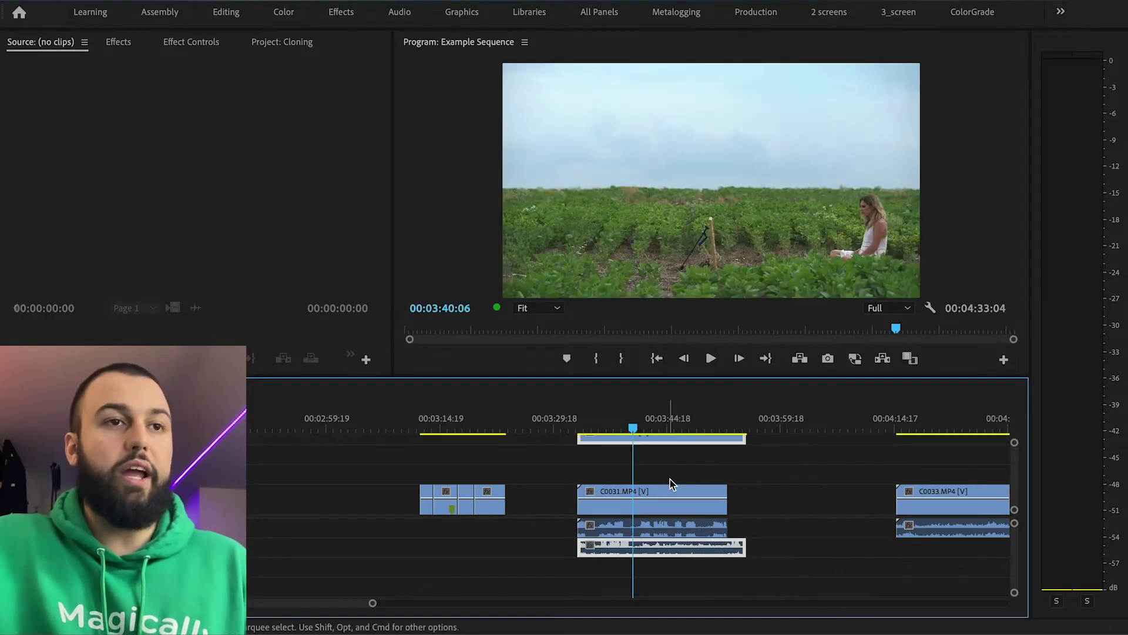
scroll(676, 485, up, 5)
scroll(602, 433, down, 2)
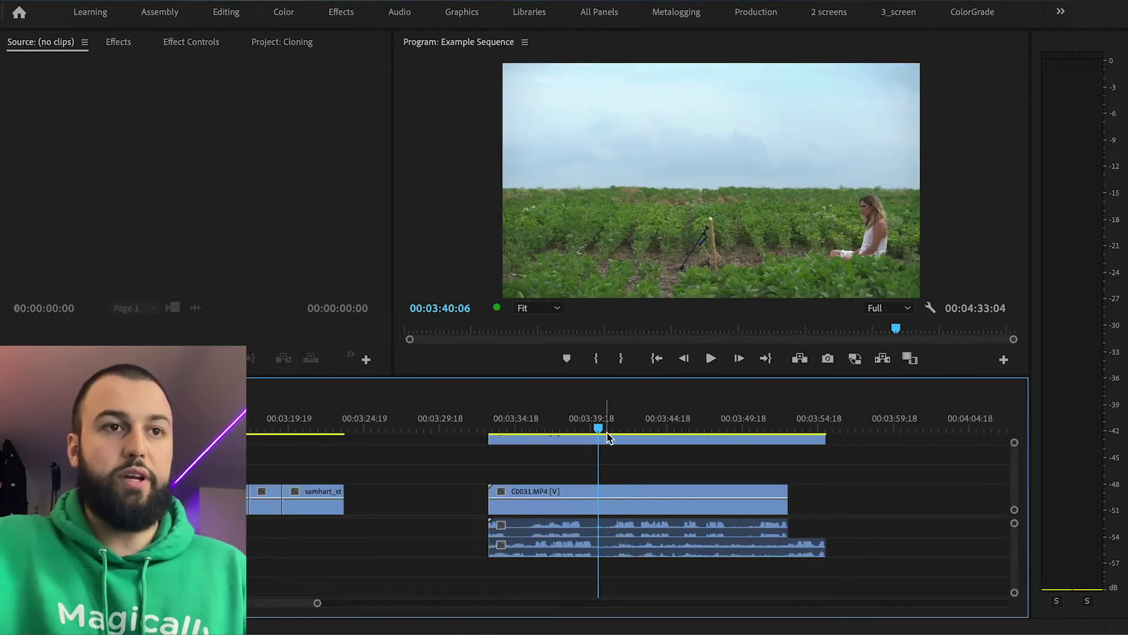
scroll(664, 463, up, 2)
scroll(691, 471, down, 2)
scroll(615, 466, up, 2)
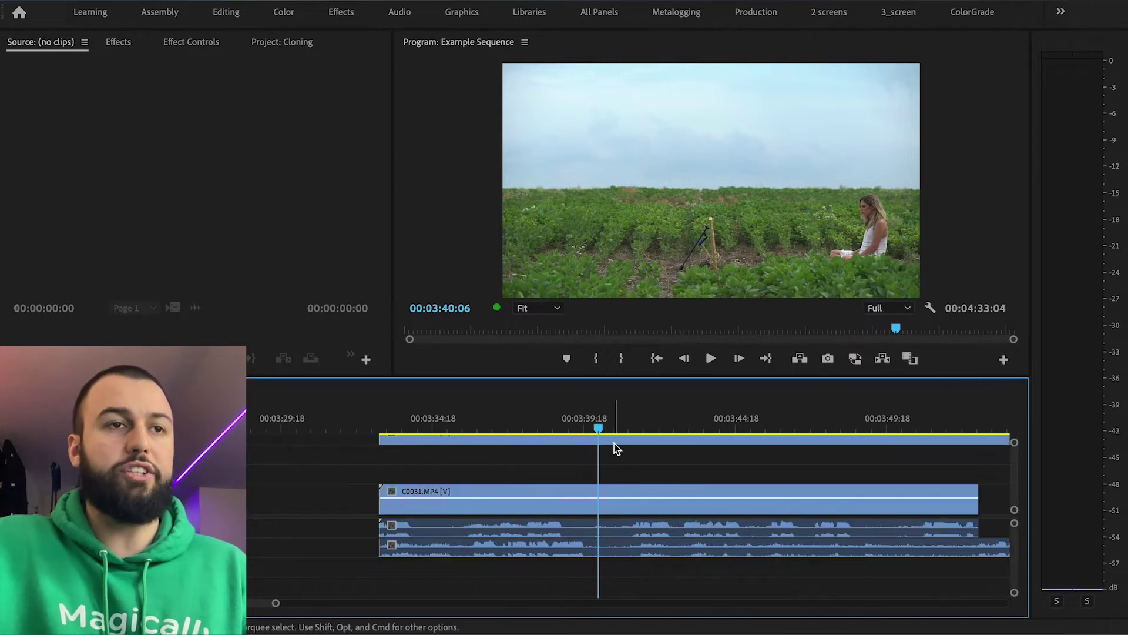
drag(615, 447, 623, 479)
scroll(654, 461, down, 2)
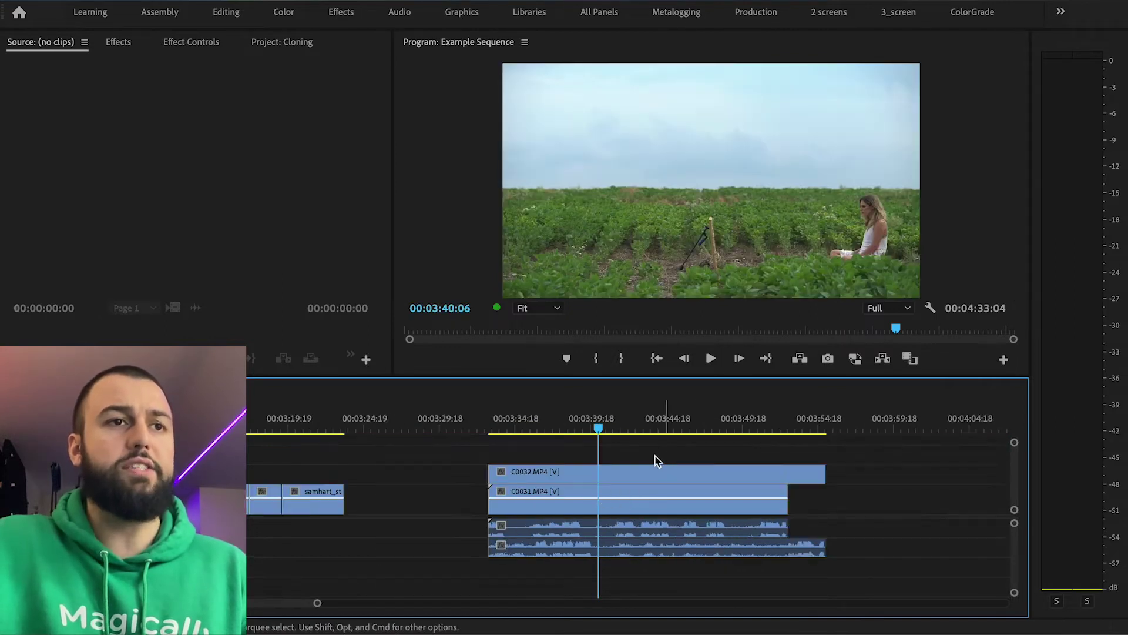
scroll(460, 445, up, 2)
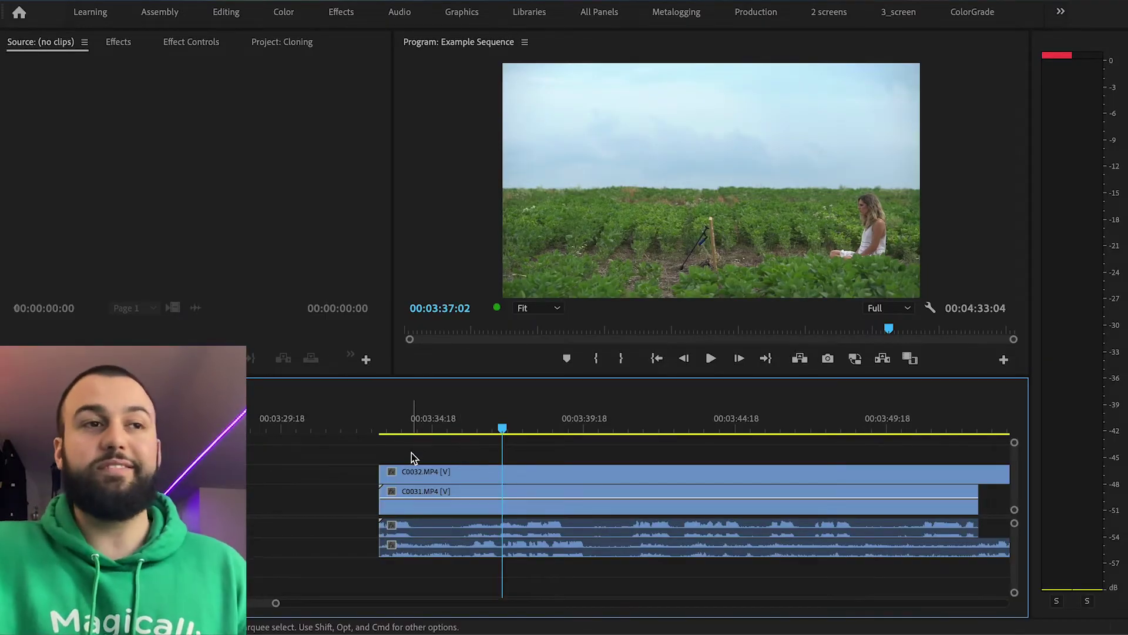
Razor C0032 at the playhead, drop its opening, and slide the remainder back to C0031's start
click(482, 433)
key(space)
mouse_move(482, 435)
mouse_down()
mouse_move(383, 438)
mouse_move(512, 433)
mouse_move(489, 438)
mouse_up()
key(c)
click(501, 473)
click(489, 544)
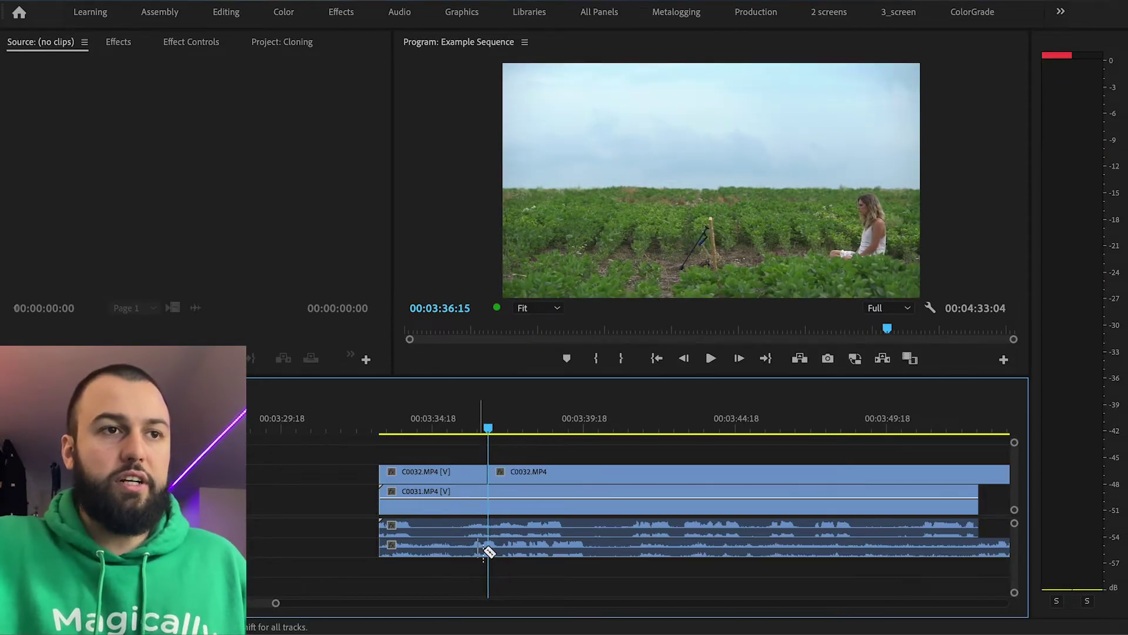
key(v)
click(517, 549)
shift+click(529, 473)
drag(529, 473, 420, 474)
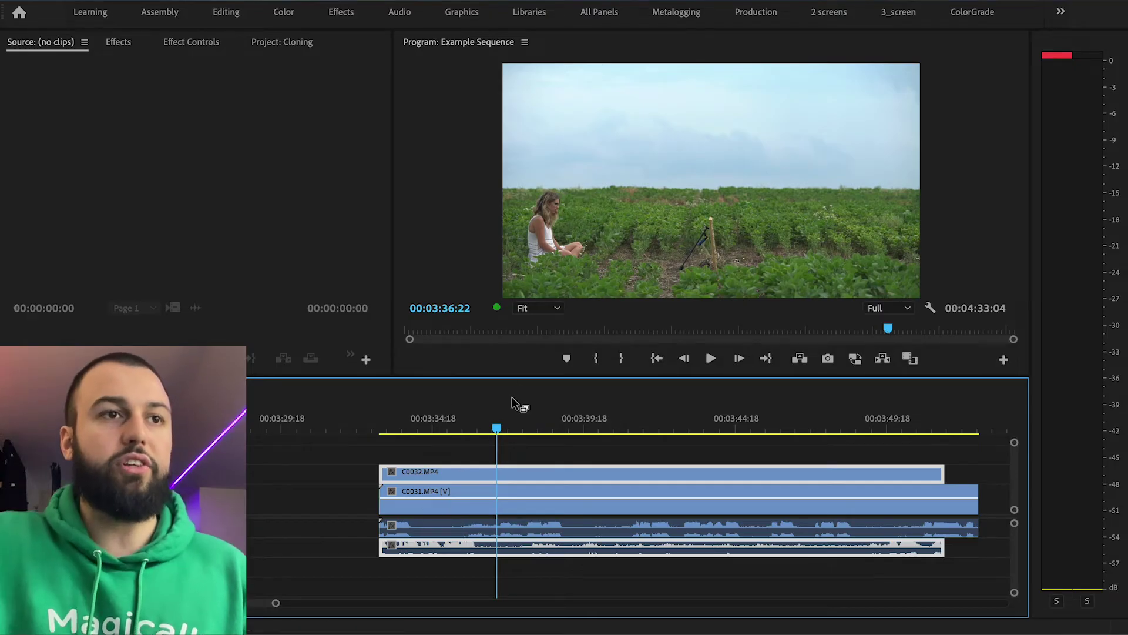
drag(497, 428, 547, 433)
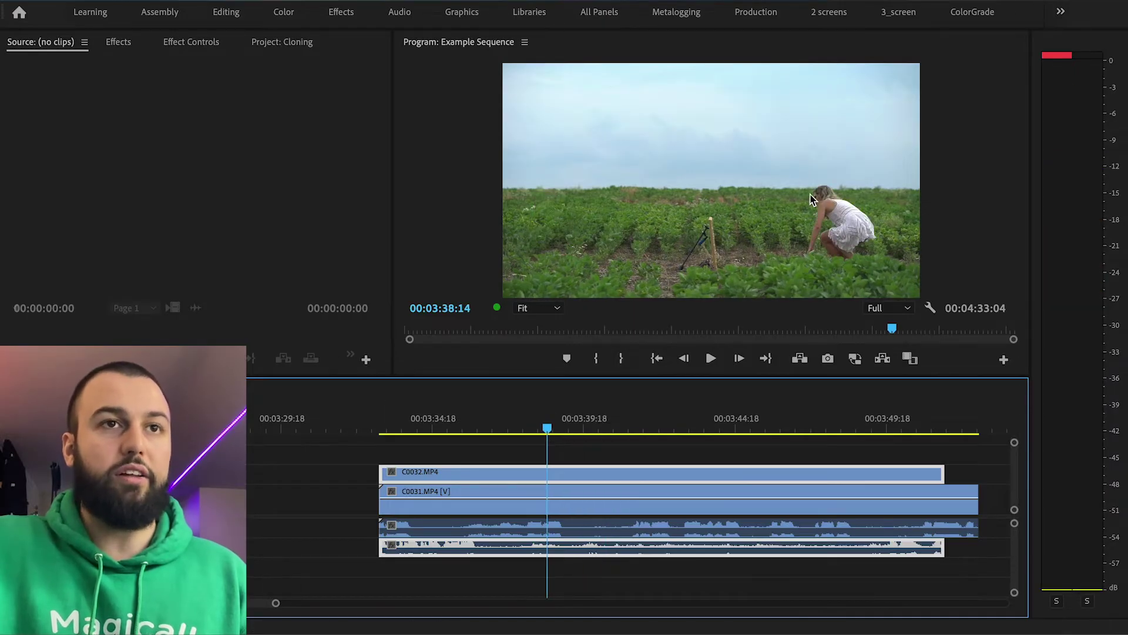
Set C0032's opacity to 50% in Effect Controls to compare it against C0031
click(501, 469)
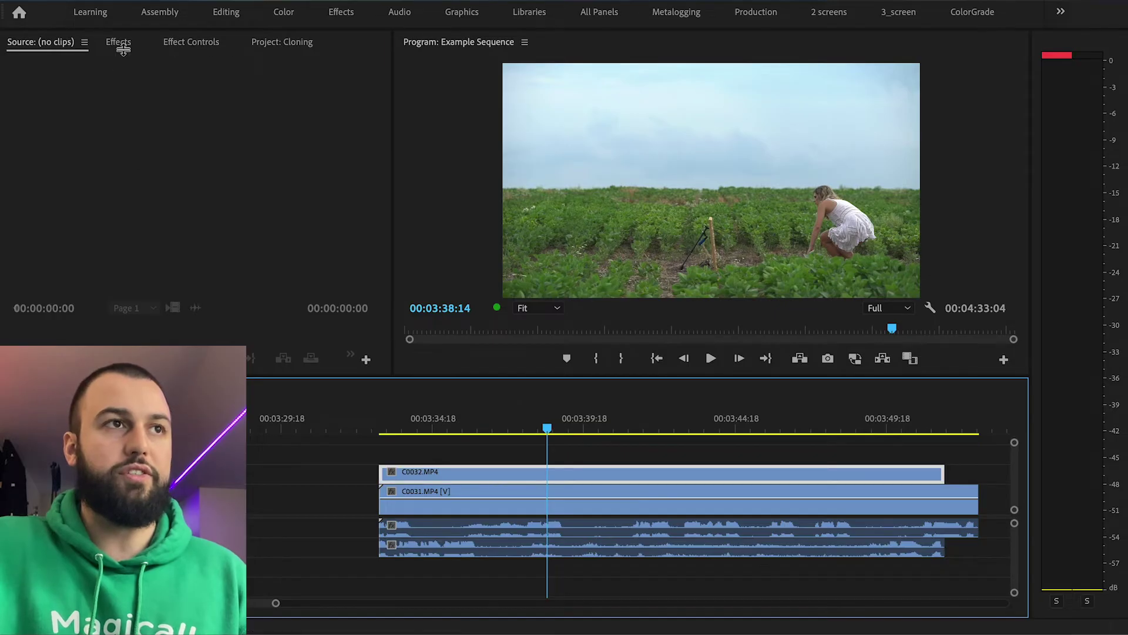
click(190, 42)
click(8, 239)
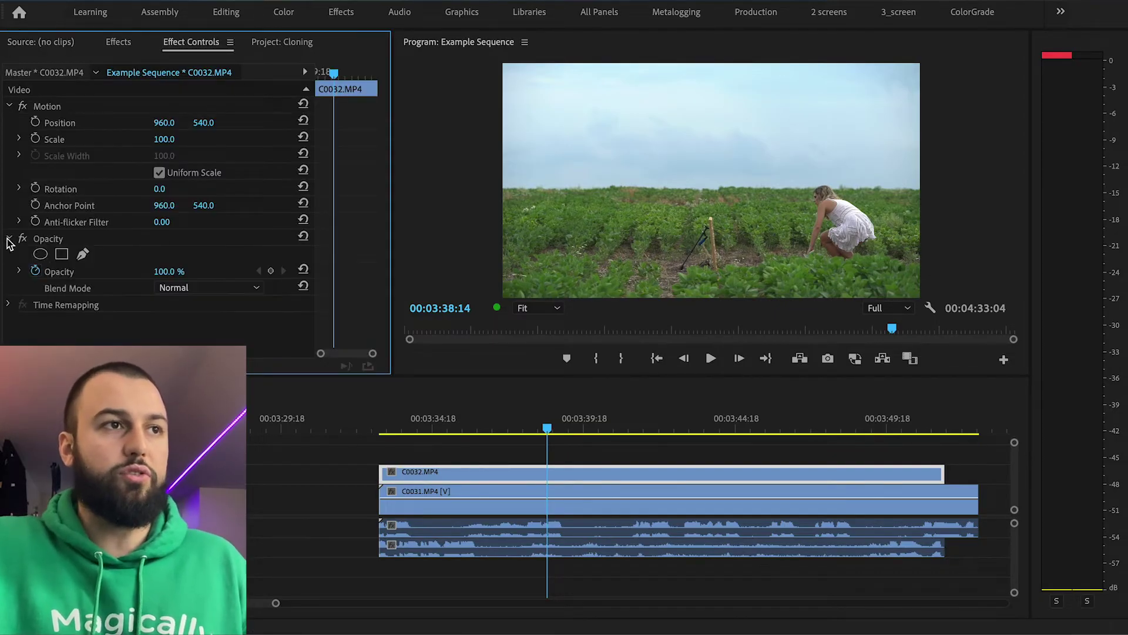
click(37, 271)
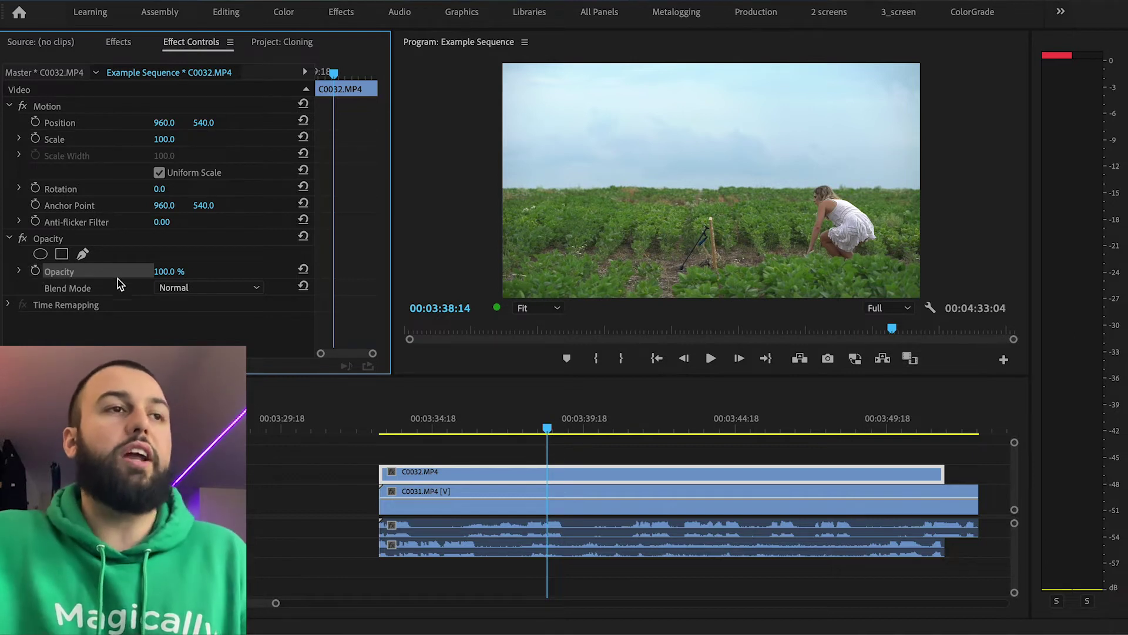
click(168, 271)
text(50)
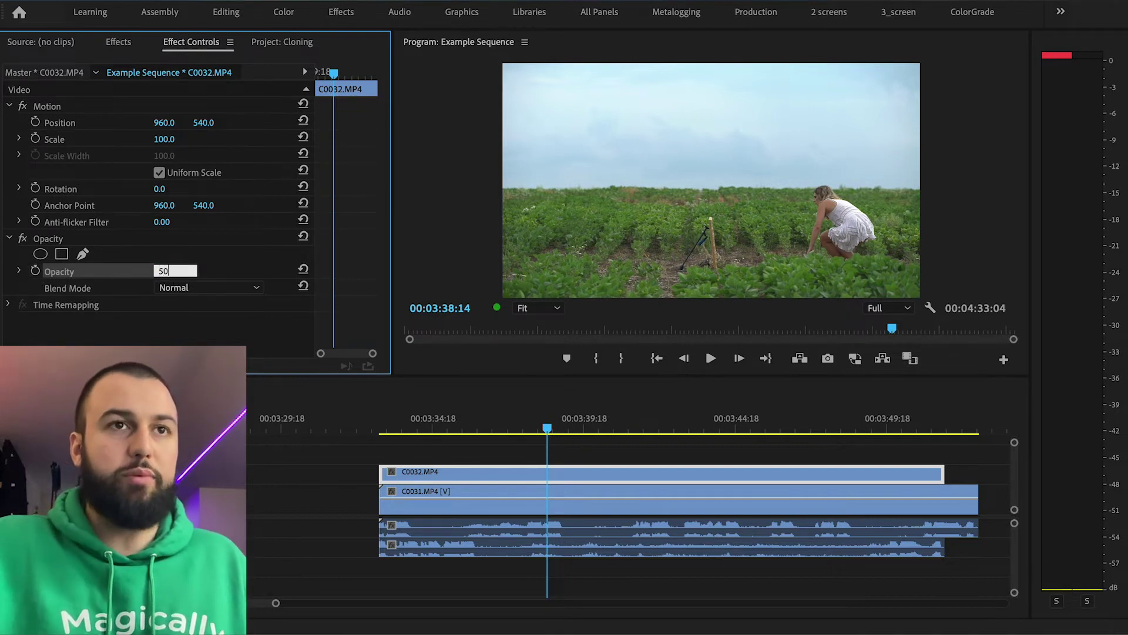
key(Return)
click(329, 453)
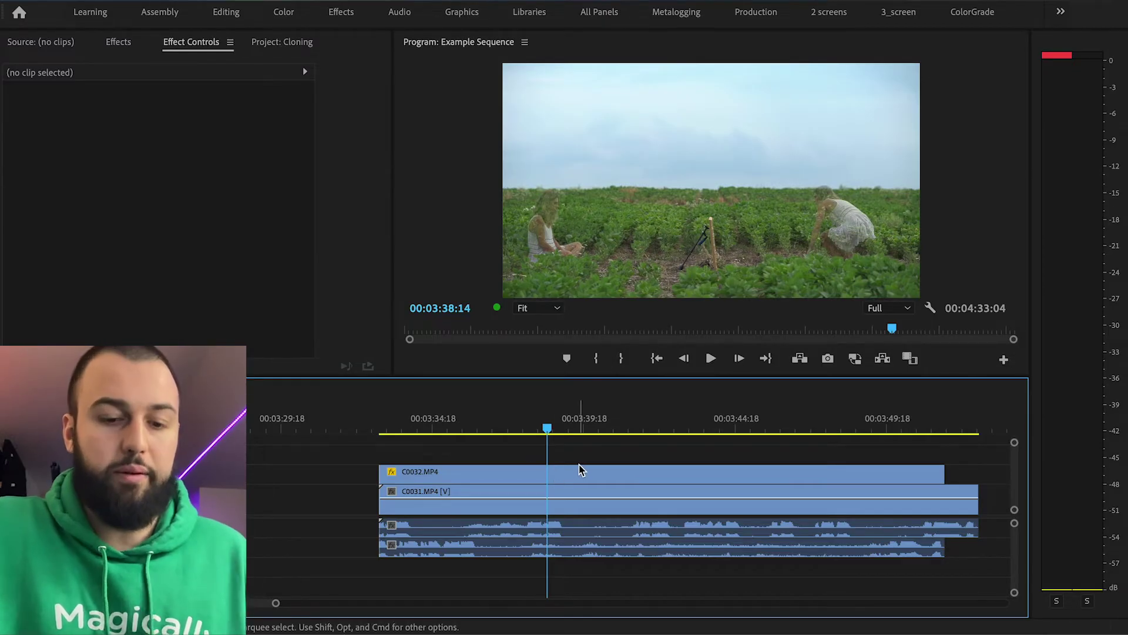
Delete the two audio clips, restack C0032 above C0031, and park the playhead at 00:03:39:16
scroll(587, 487, up, 2)
scroll(656, 580, down, 2)
drag(655, 580, 608, 520)
key(Delete)
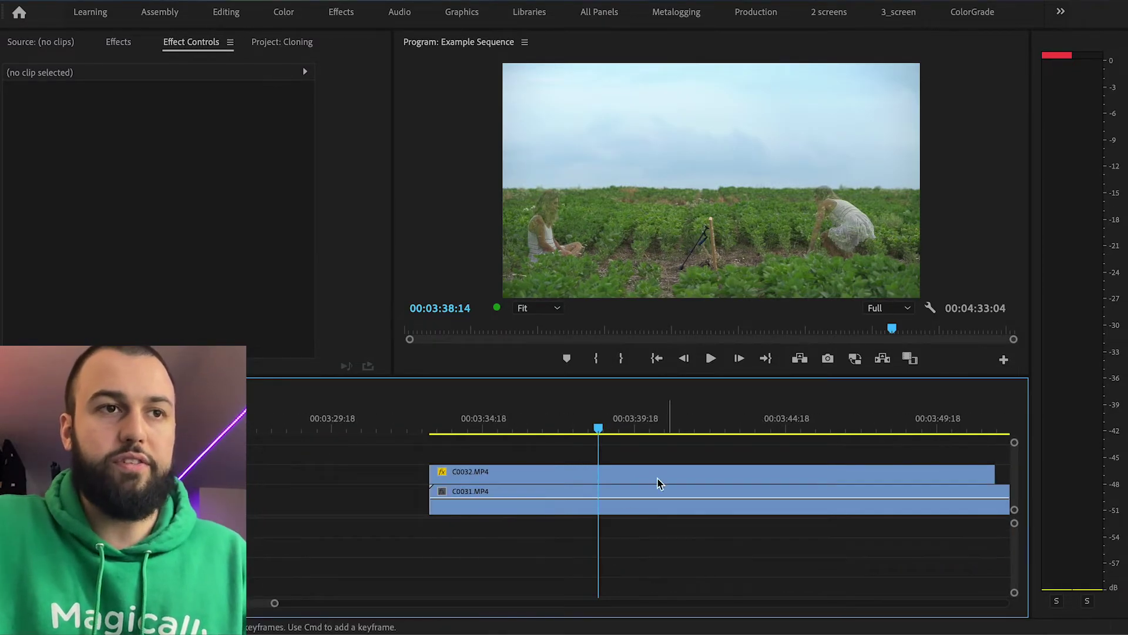
key(=)
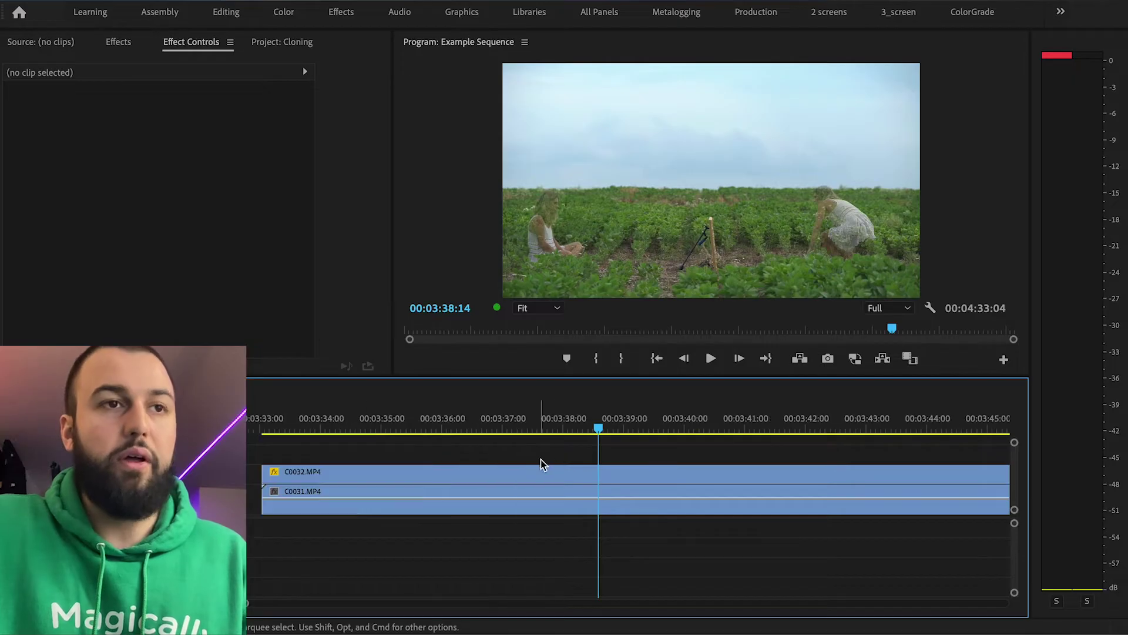
drag(545, 450, 574, 491)
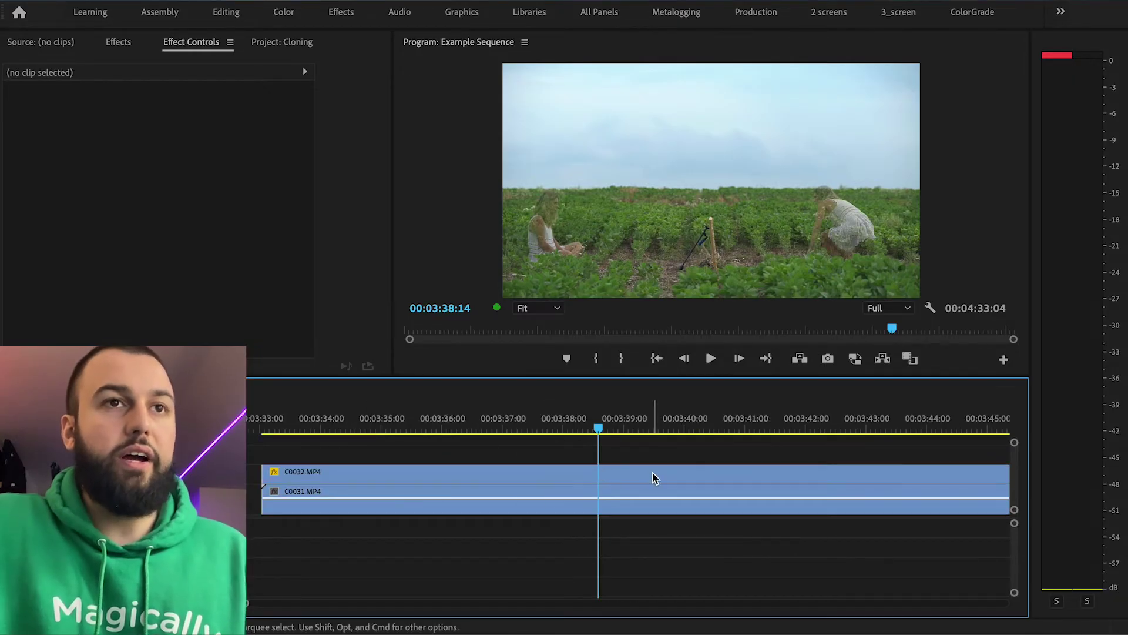
drag(653, 478, 625, 486)
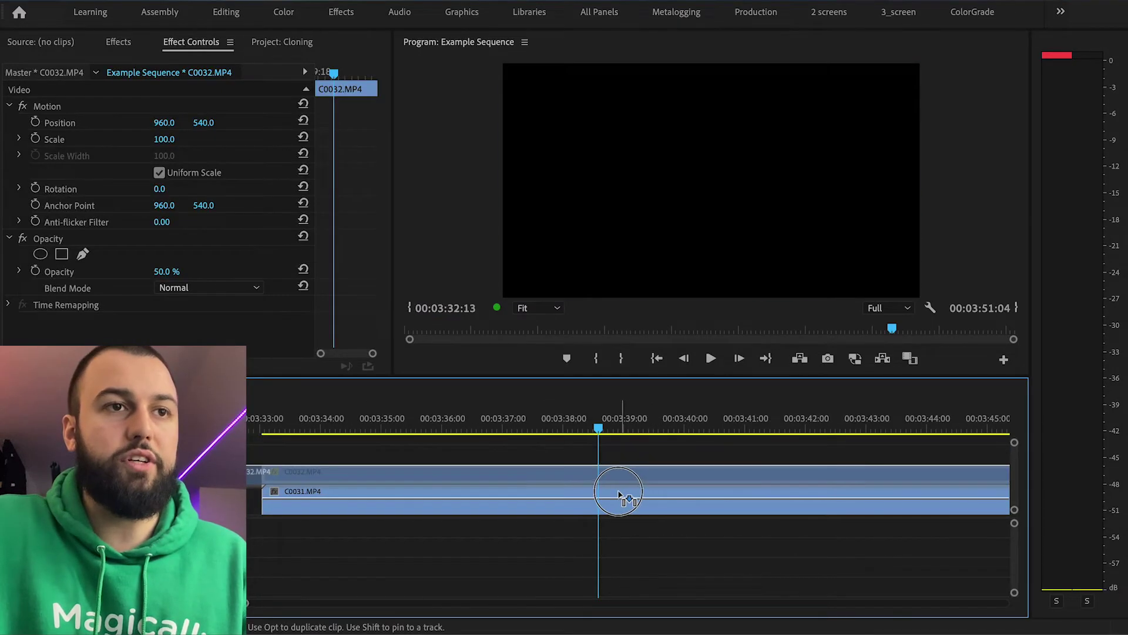
click(627, 453)
click(664, 435)
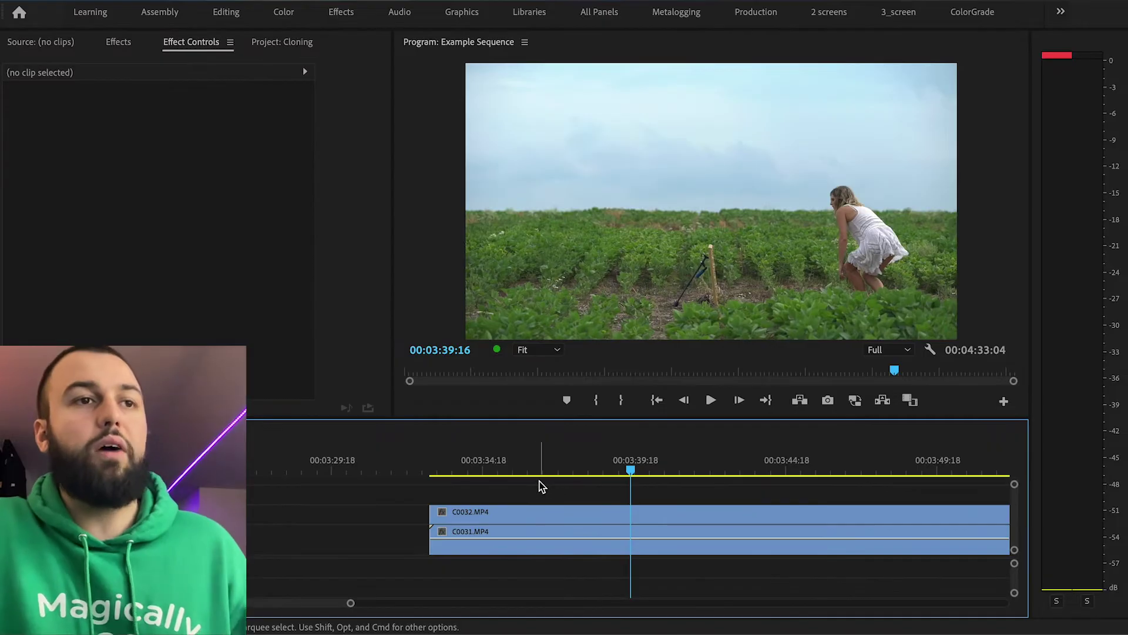
Set the Program Monitor zoom to 50% and select C0032's Opacity effect
click(552, 352)
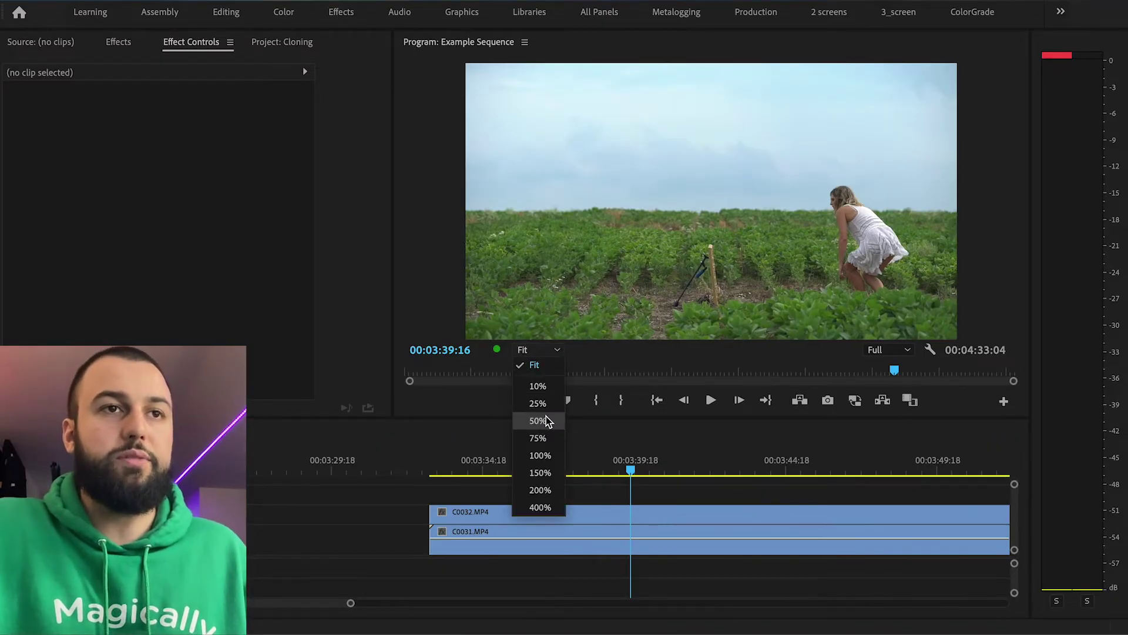
click(544, 421)
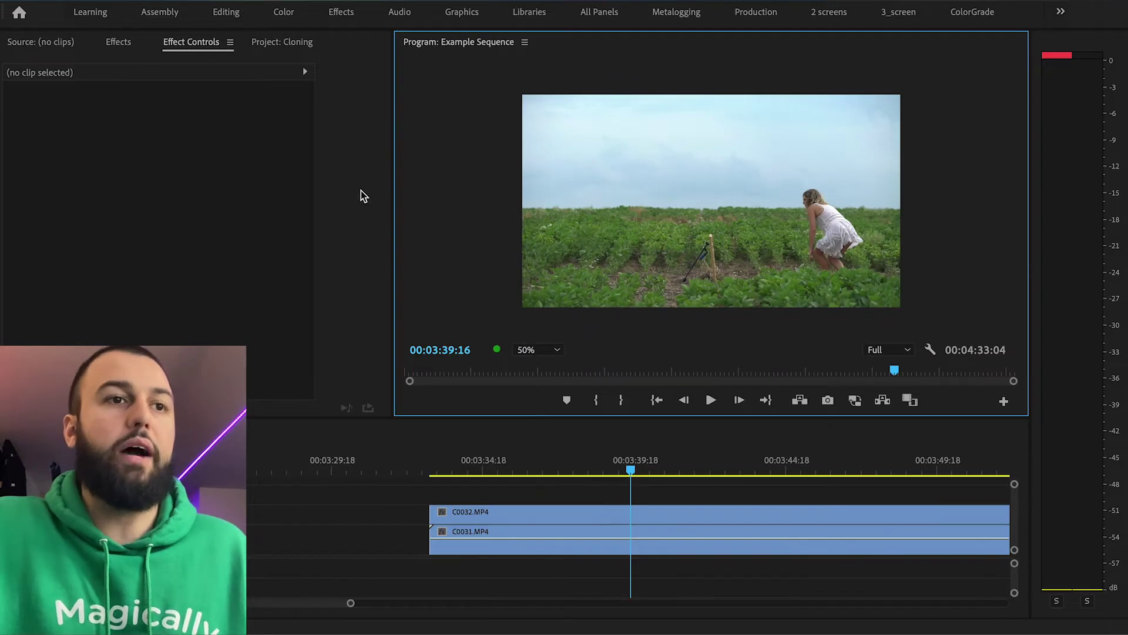
click(486, 514)
click(844, 46)
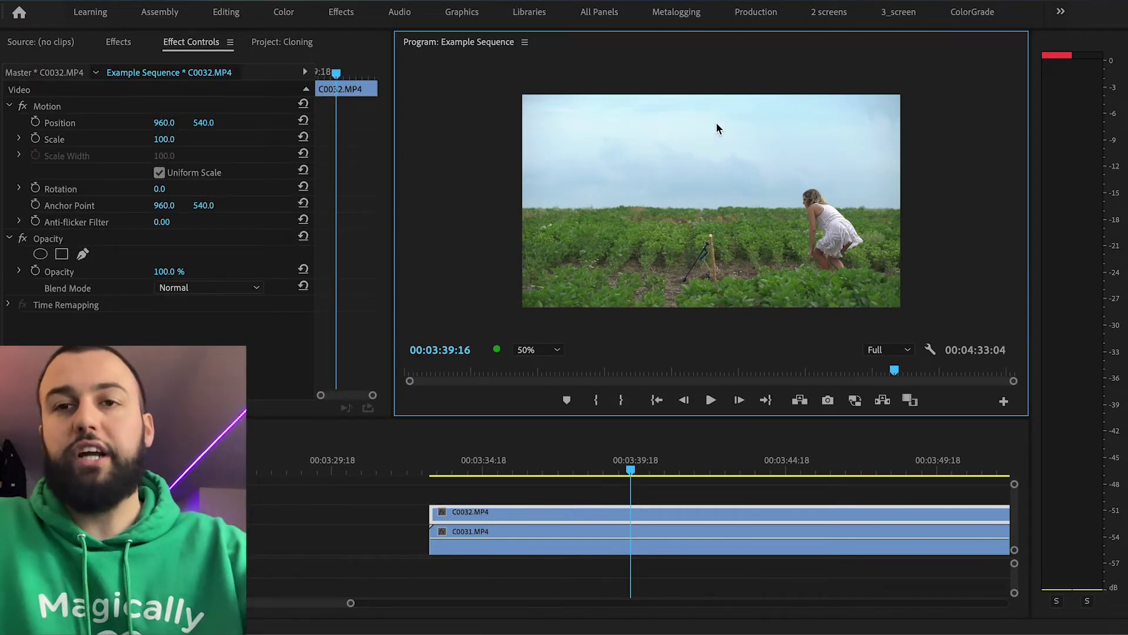
click(53, 239)
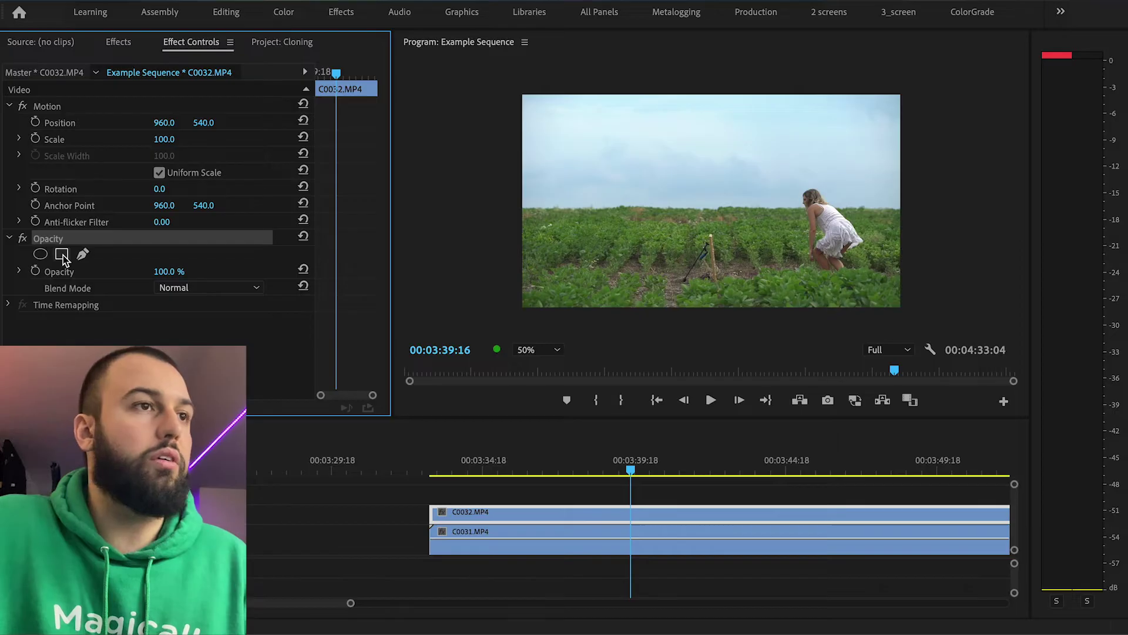
Draw a closed four-point free-form Opacity mask around the frame's right side to show both women
click(63, 255)
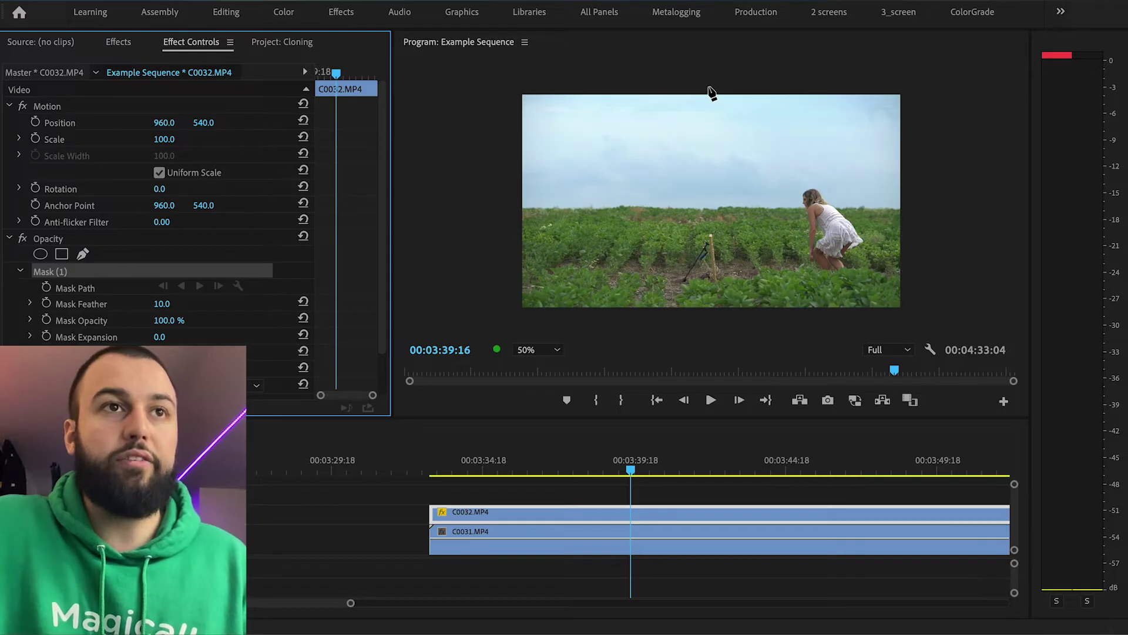
click(708, 85)
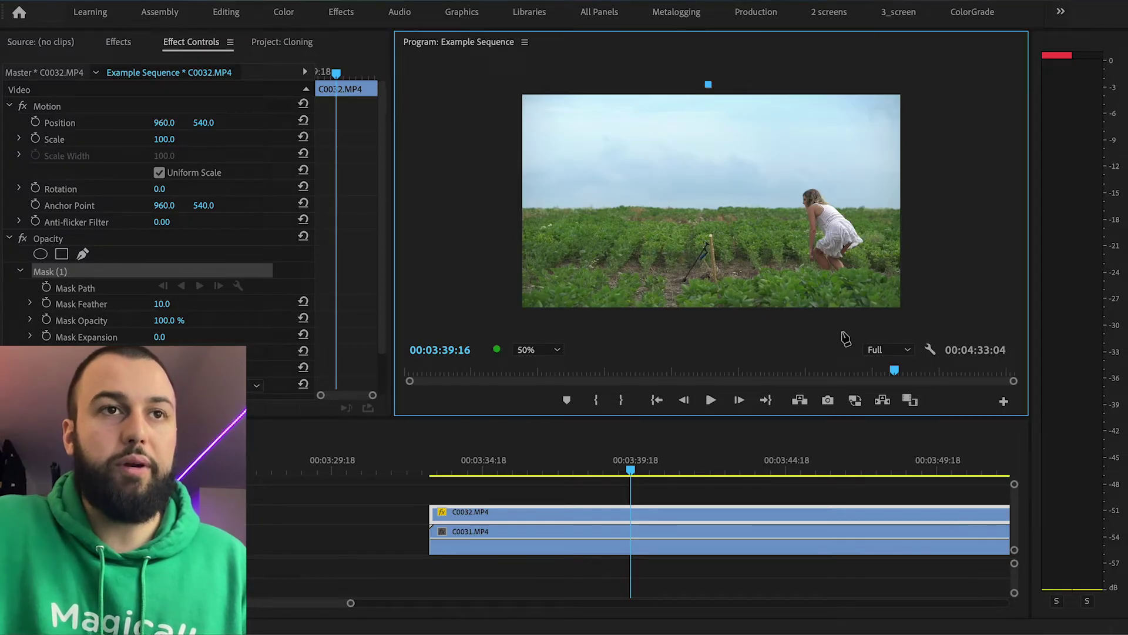
click(717, 321)
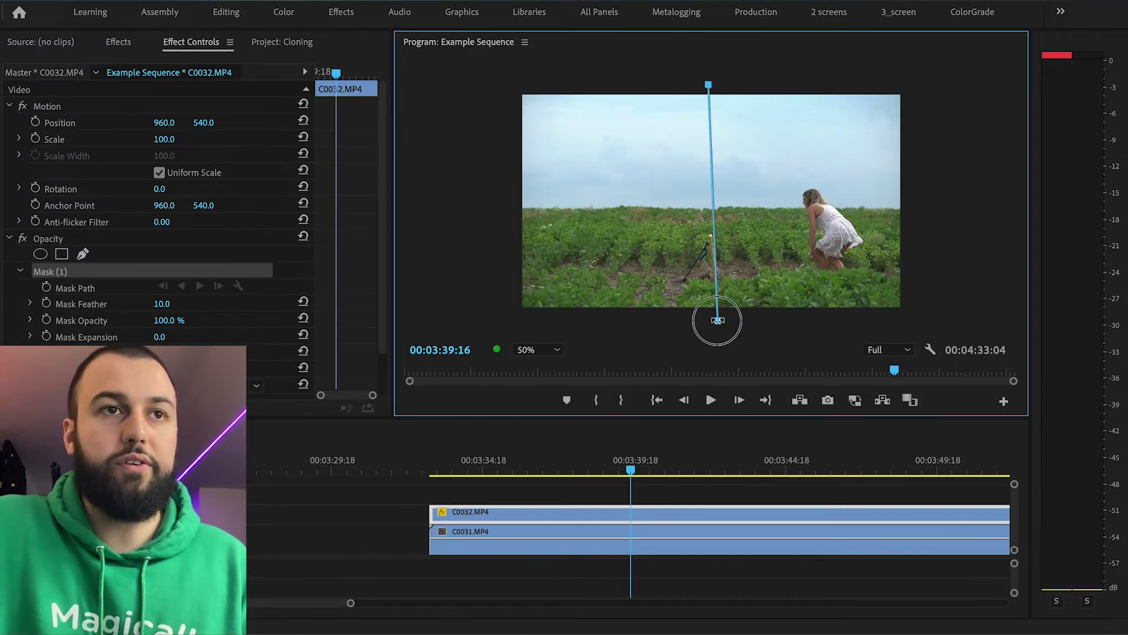
click(933, 322)
click(929, 87)
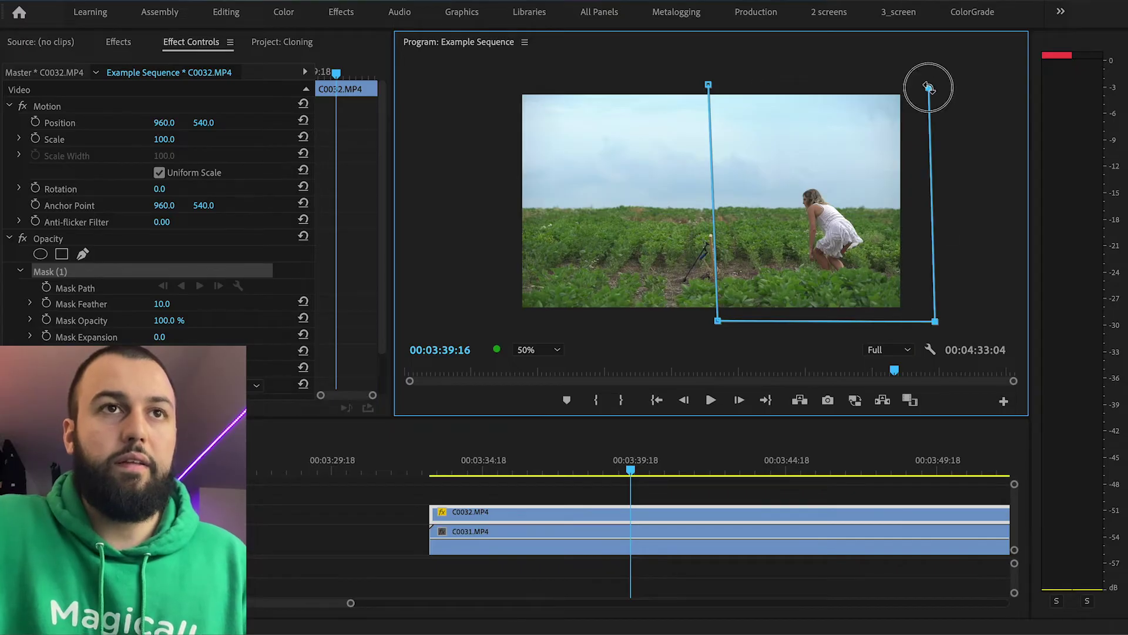
click(708, 86)
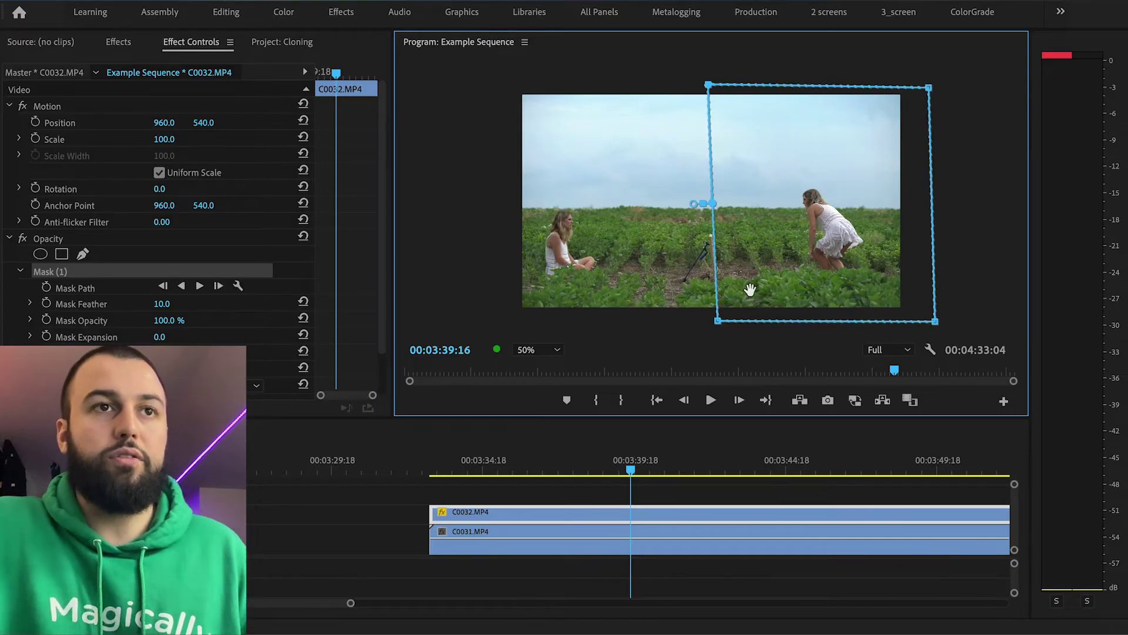
click(694, 517)
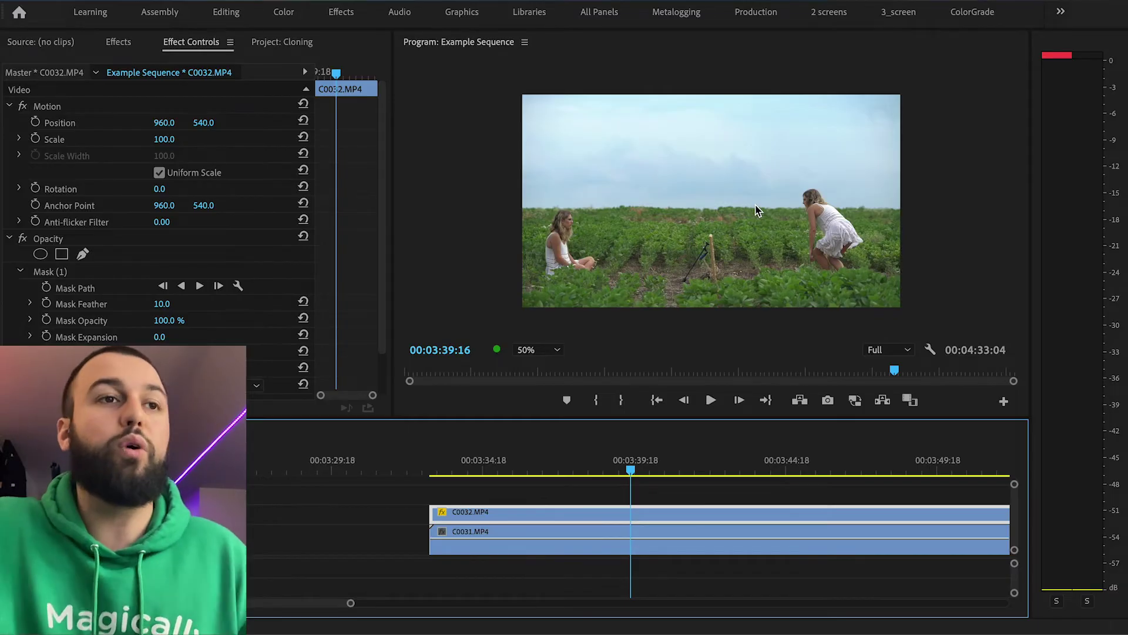
drag(630, 470, 705, 480)
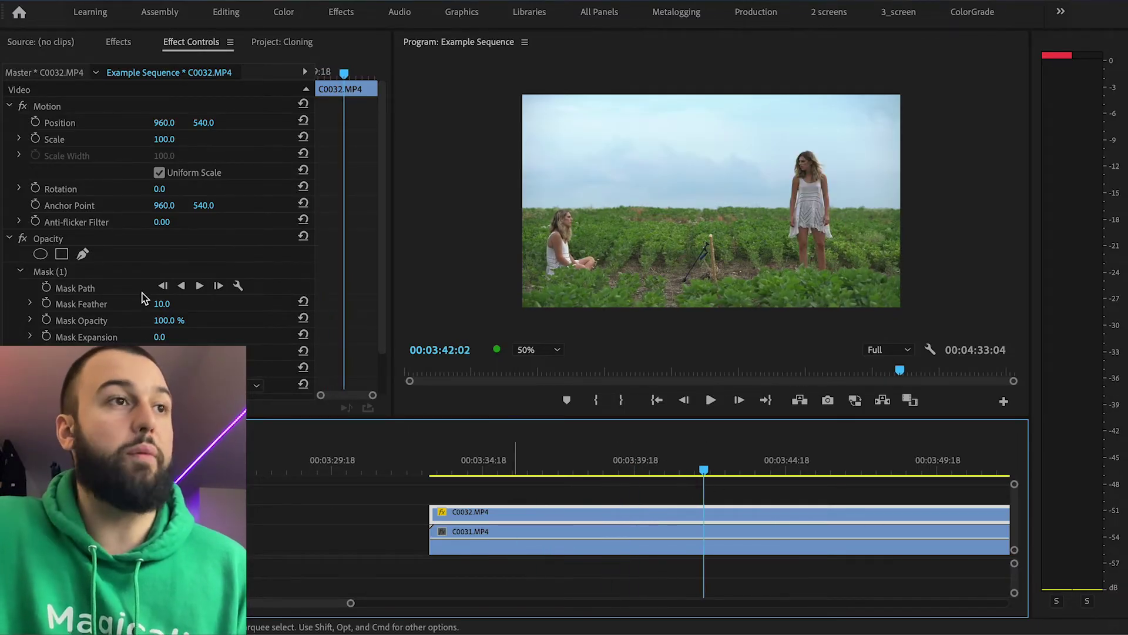
Nudge Mask (1)'s bottom-left vertex left and raise its feather to 185
click(63, 274)
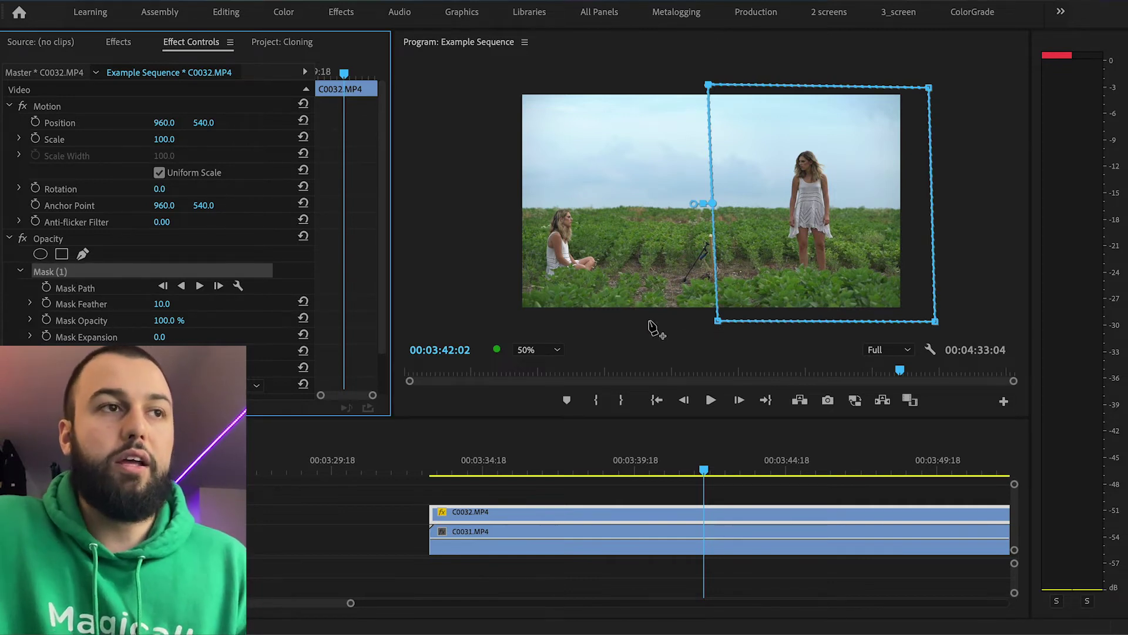
drag(718, 321, 710, 326)
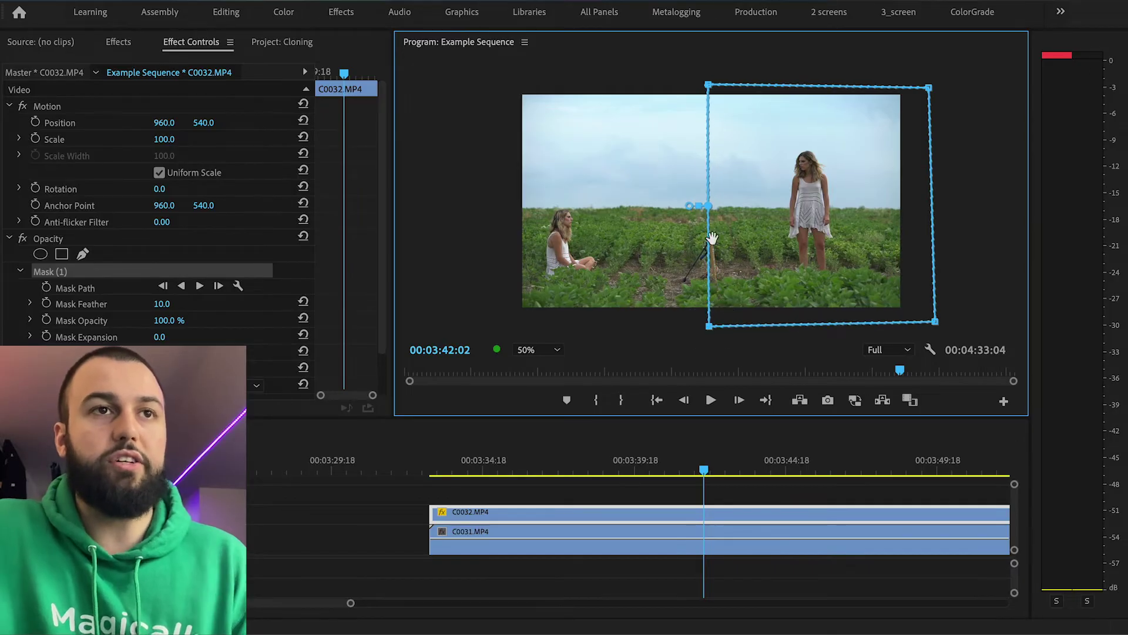
drag(162, 308, 263, 309)
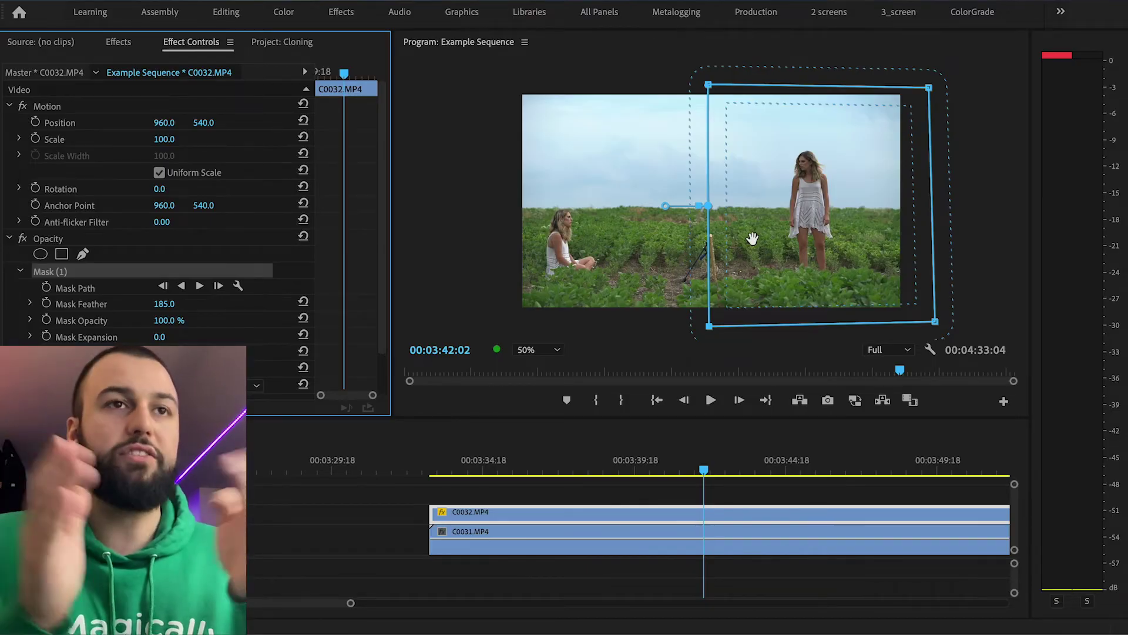
drag(704, 493, 435, 471)
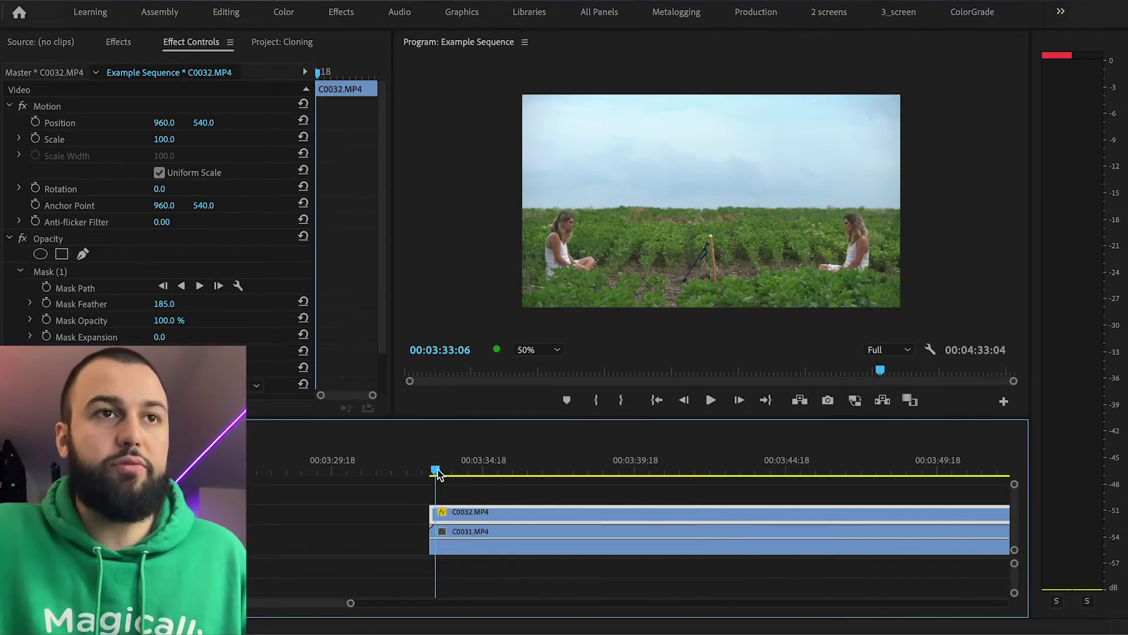
Play the clone shot and trim C0031's out point to match C0032's end
key(space)
click(496, 491)
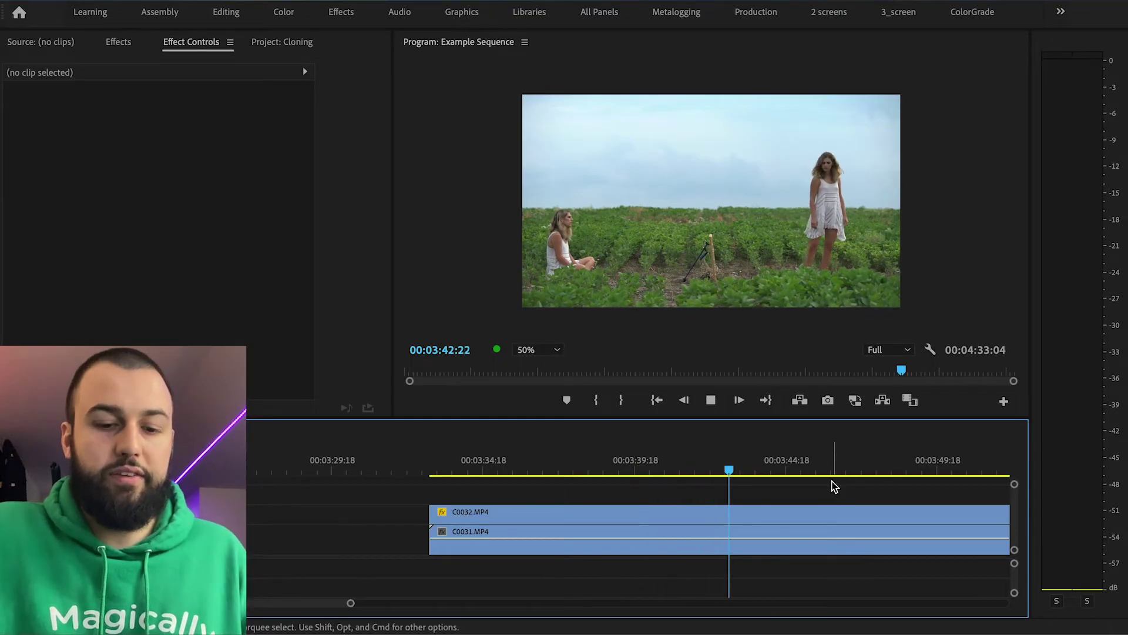
key(minus)
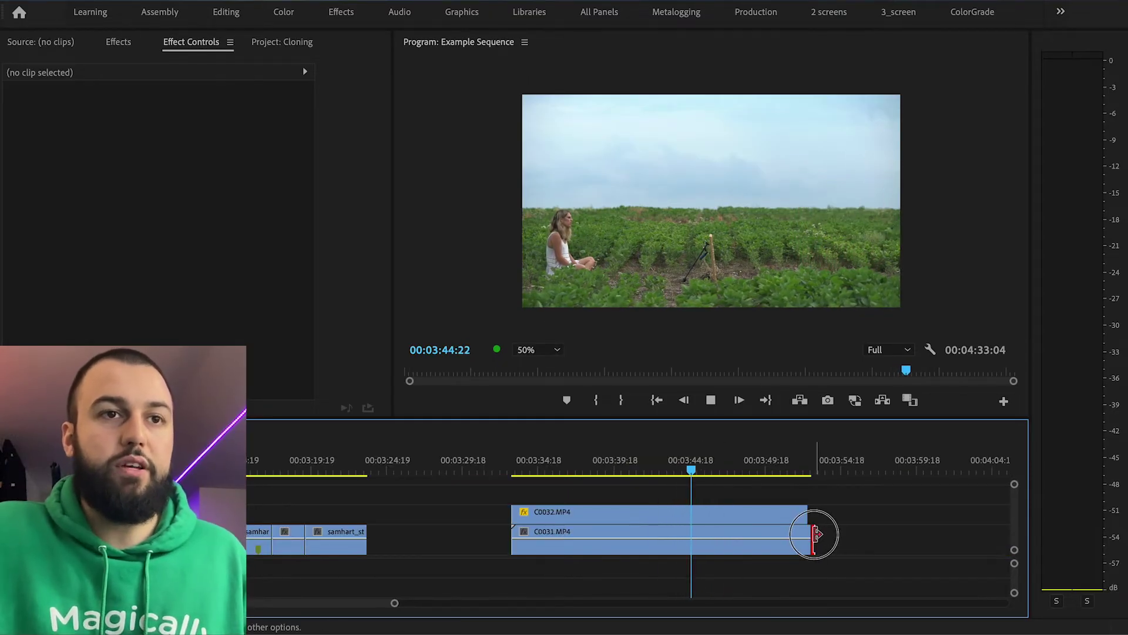
drag(811, 537, 807, 537)
click(650, 512)
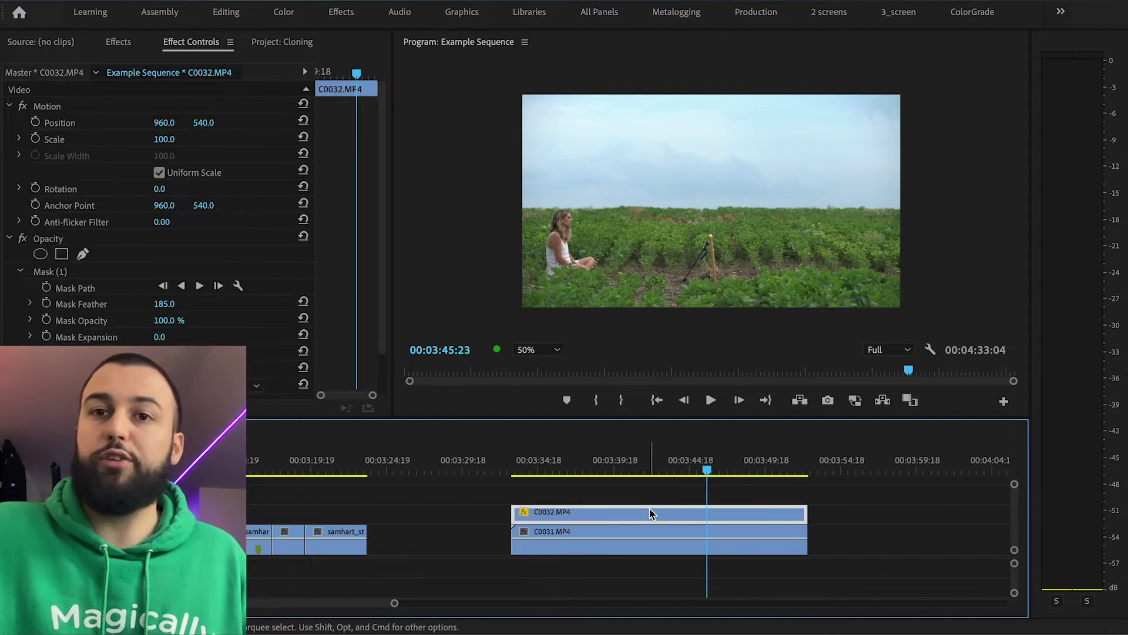
click(609, 467)
Review the shot in a maximized Program Monitor at Fit zoom, then restore the layout
key(grave)
key(grave)
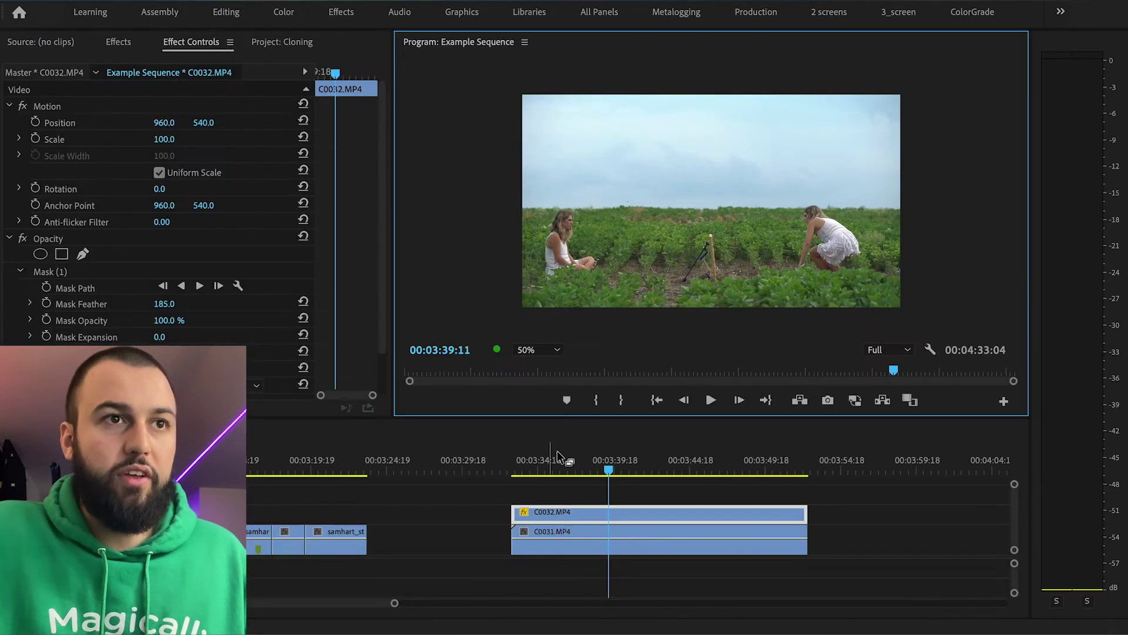
click(538, 350)
click(545, 369)
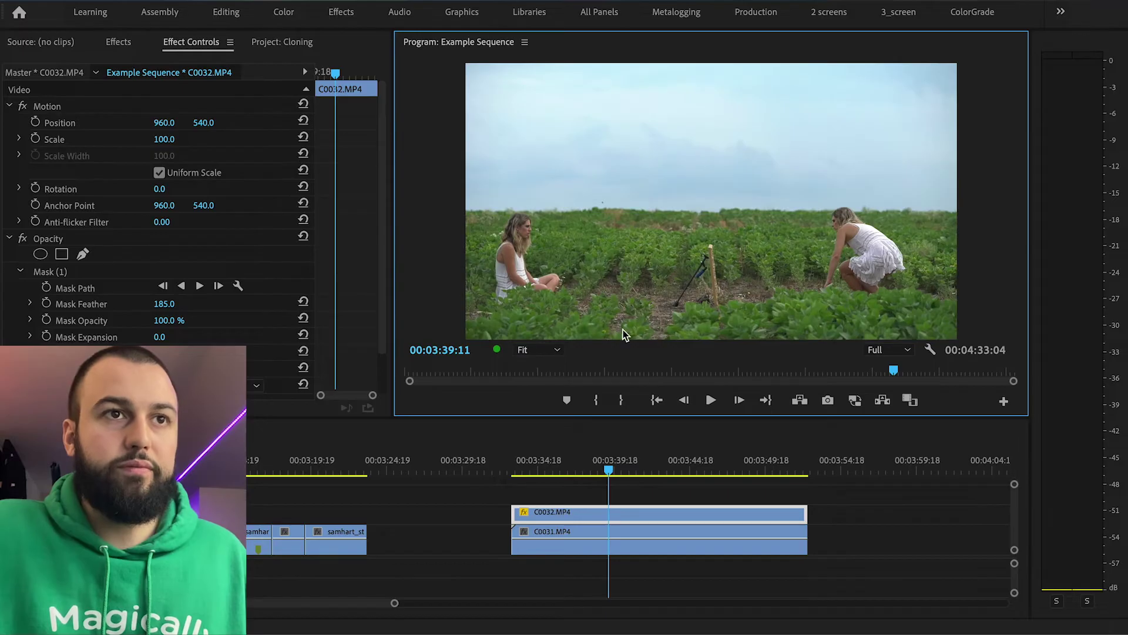
key(grave)
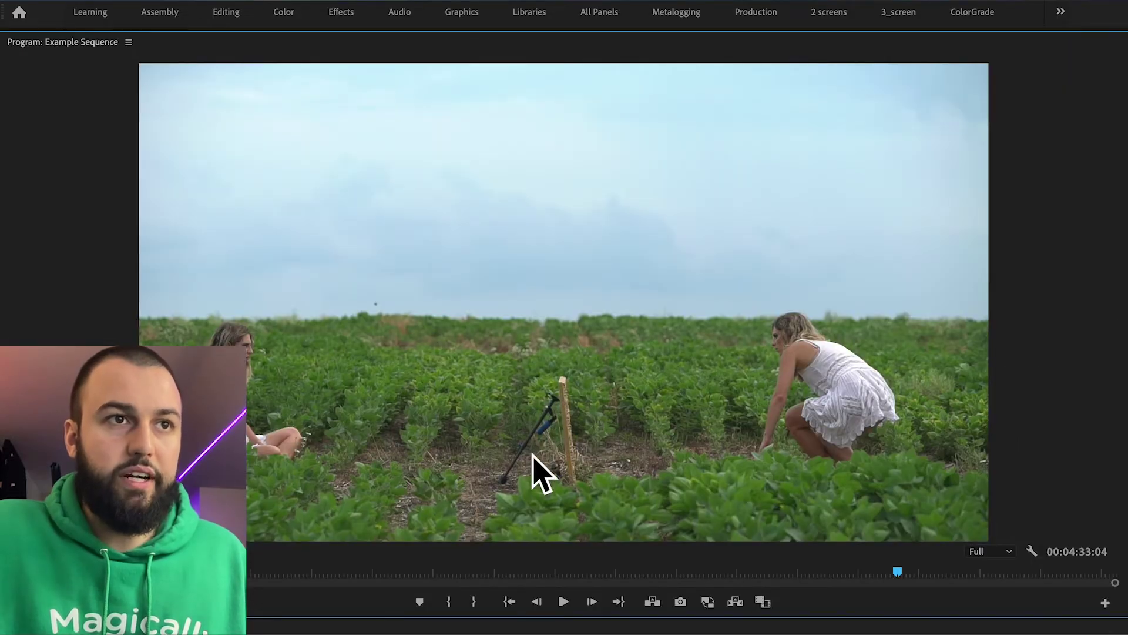
key(grave)
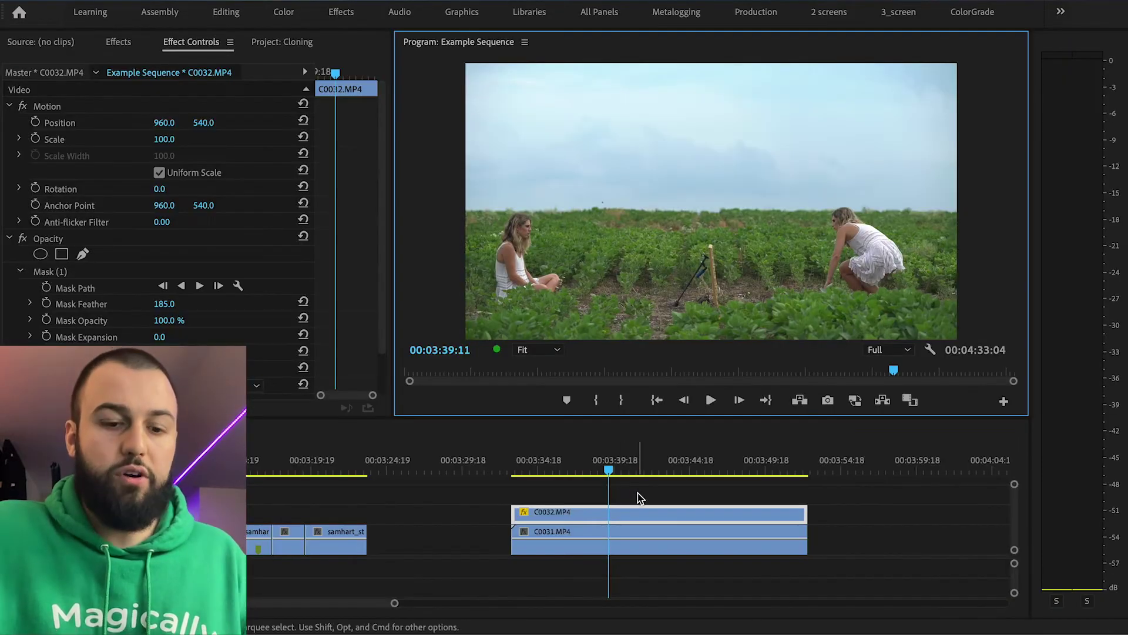
click(662, 483)
key(minus)
Move the stacked clips up a track and put C0033 beneath them, trimmed to the same span
drag(686, 499, 606, 503)
click(795, 521)
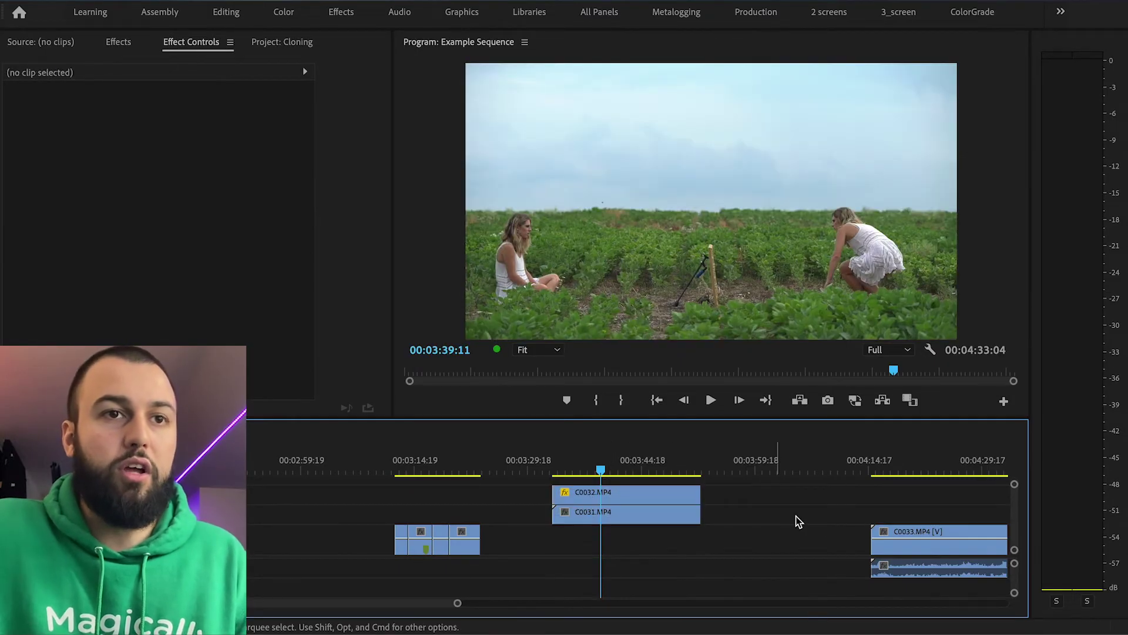
key(minus)
click(749, 464)
drag(762, 538, 594, 534)
key(equal)
drag(782, 550, 806, 551)
click(844, 517)
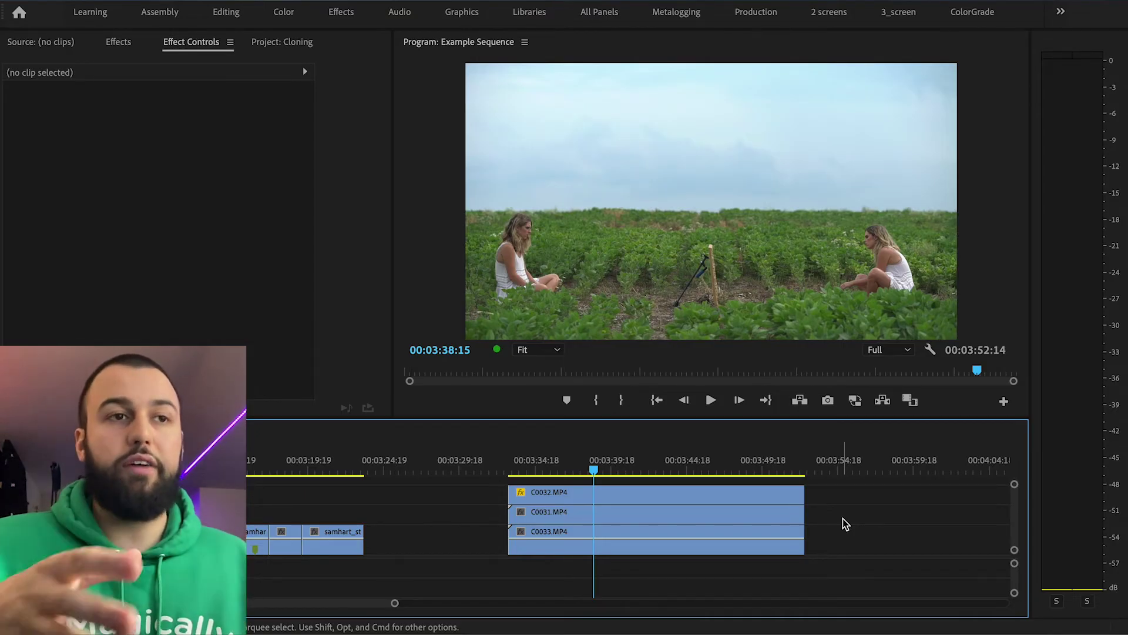
Butt the copied C0033 clip against the end of the first C0033 on V1
click(610, 550)
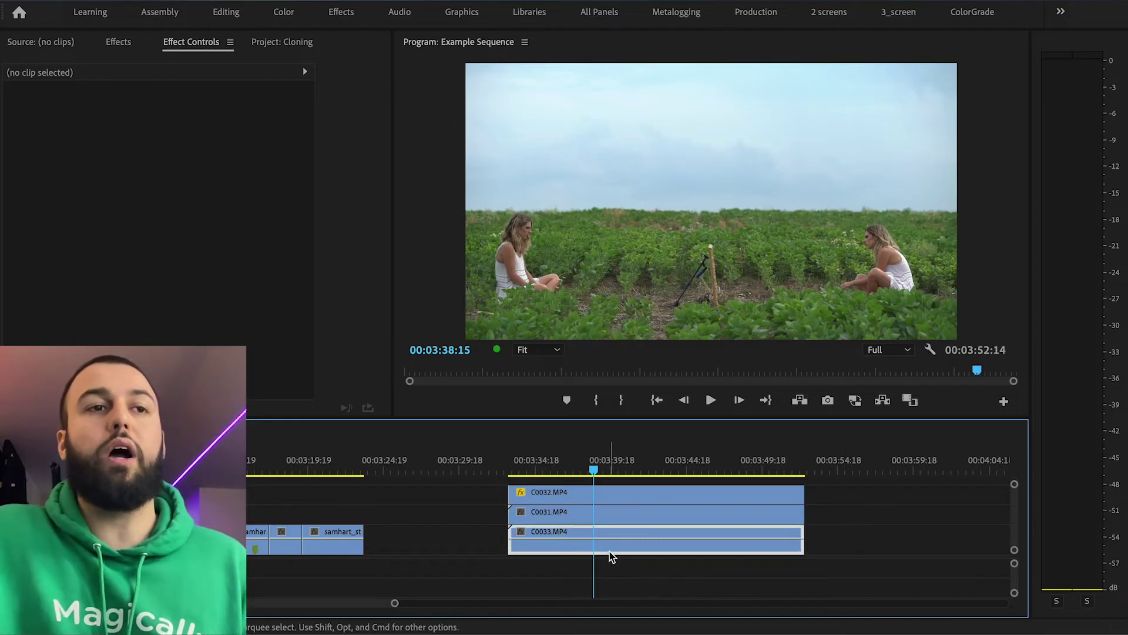
key(minus)
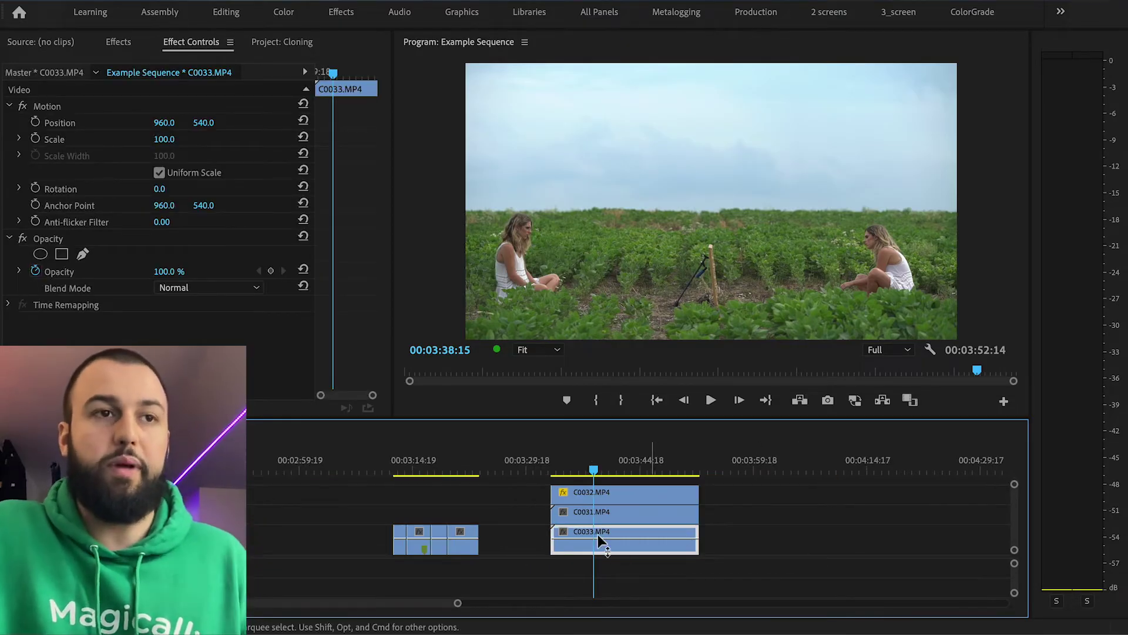
drag(600, 549, 748, 547)
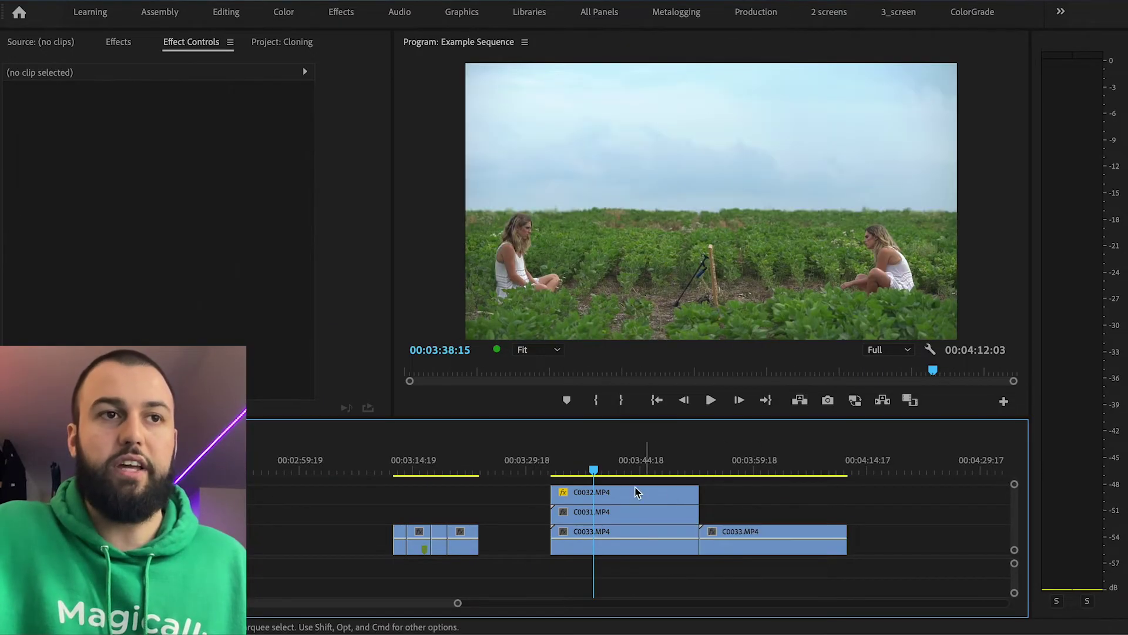
click(619, 542)
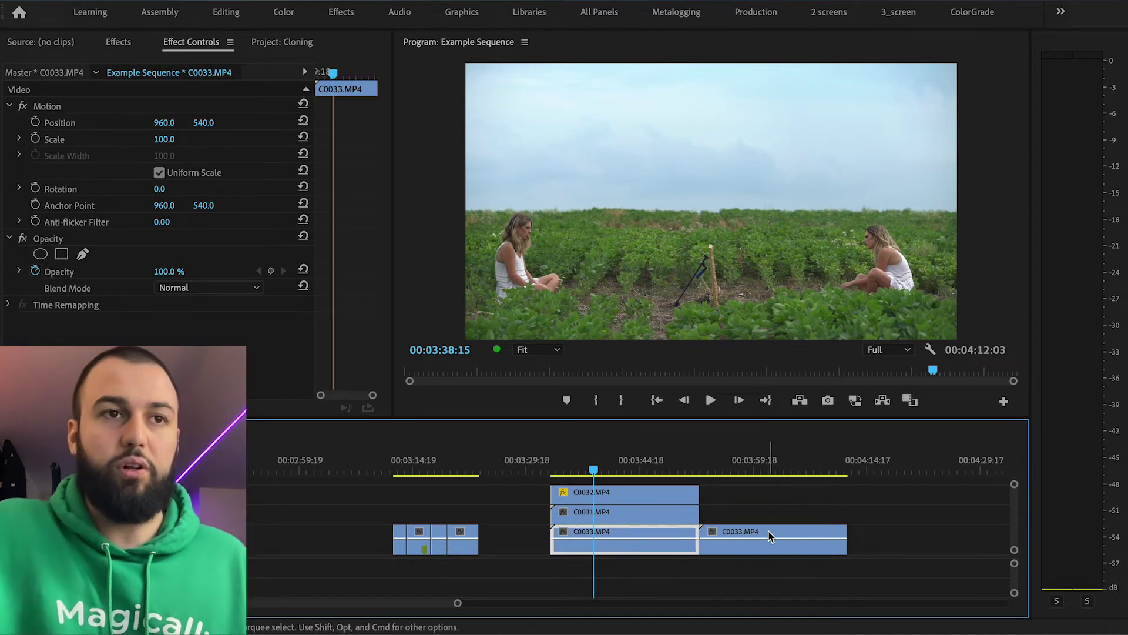
drag(698, 464, 705, 465)
click(756, 539)
click(778, 515)
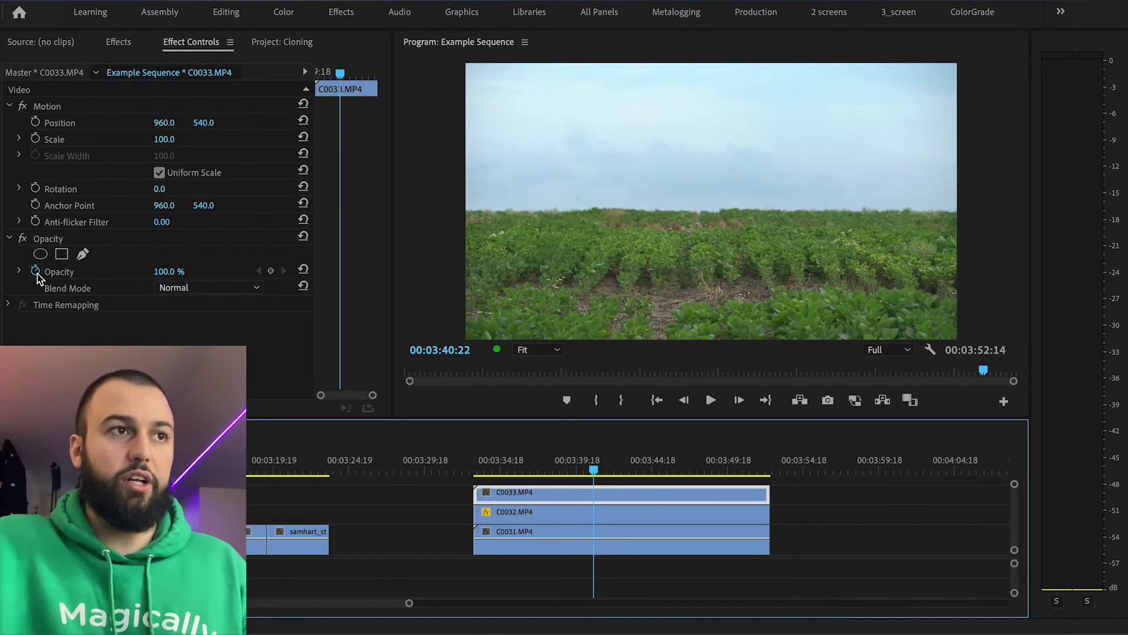
Select the Opacity property of the top clip, C0033, in Effect Controls
click(37, 277)
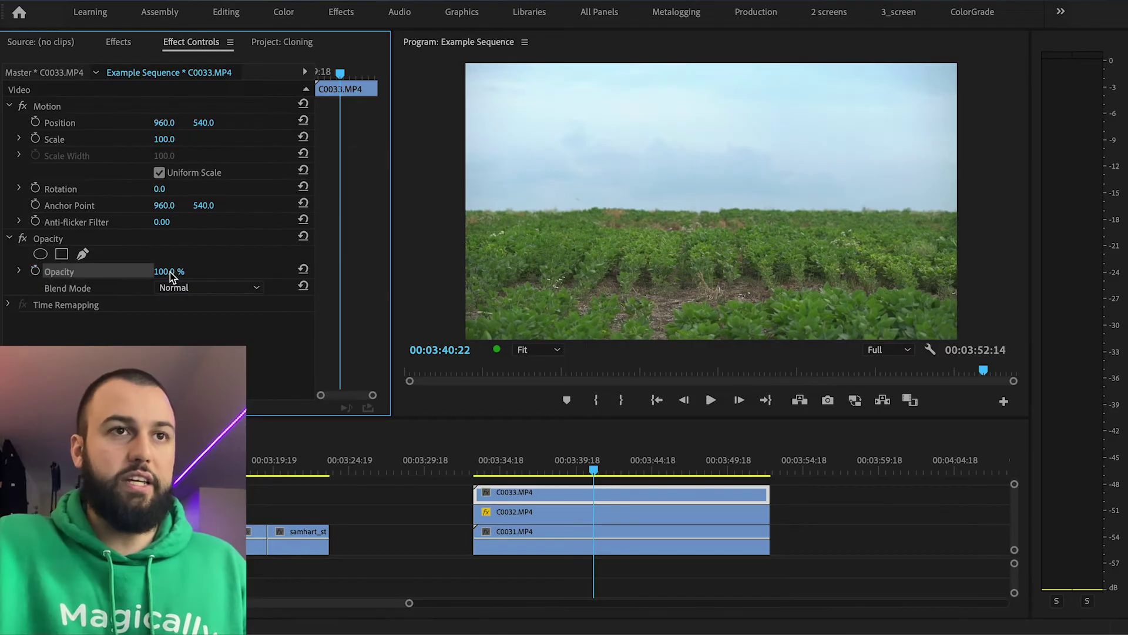
Drop C0033's opacity to about 40%, add Mask (1) on Opacity, and zoom the Program monitor to 150%
drag(171, 276, 133, 276)
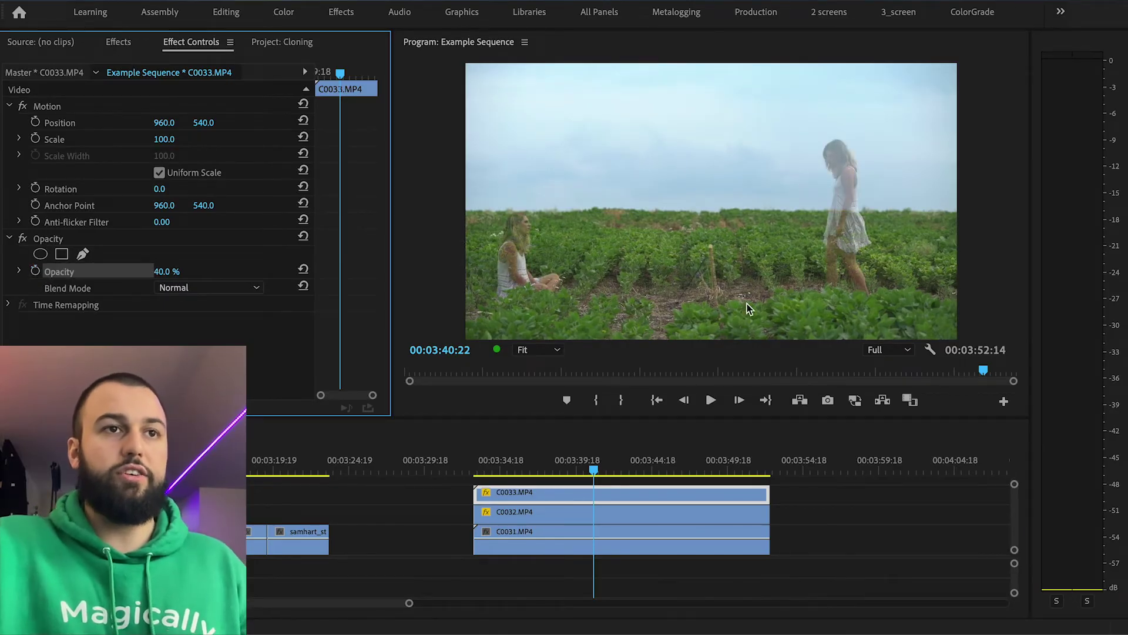
click(600, 426)
drag(619, 416, 618, 435)
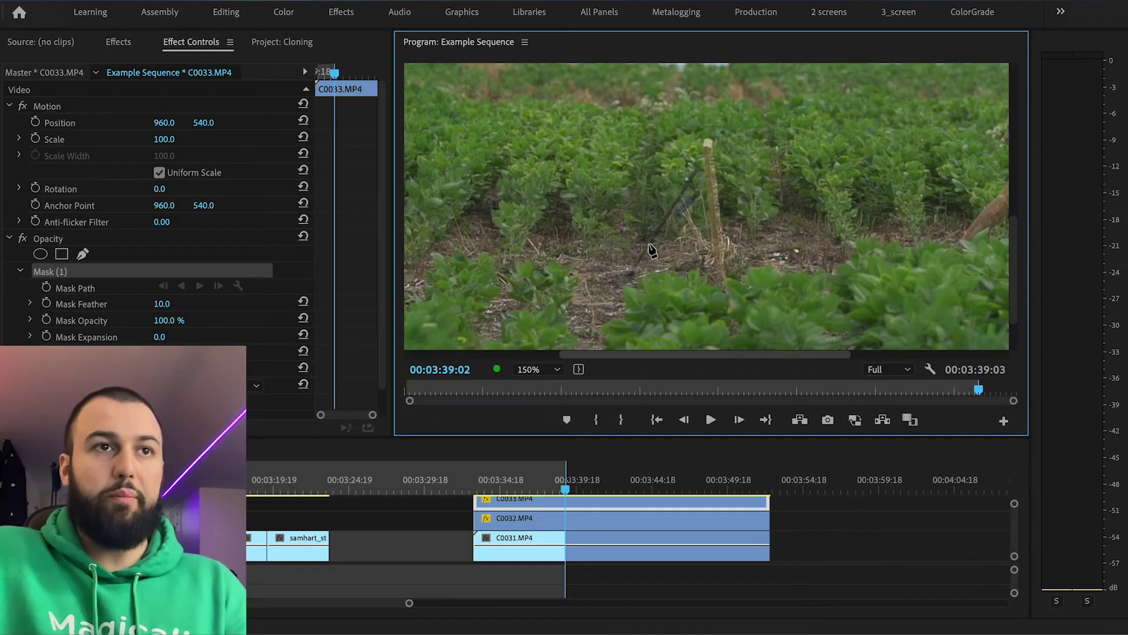
click(51, 270)
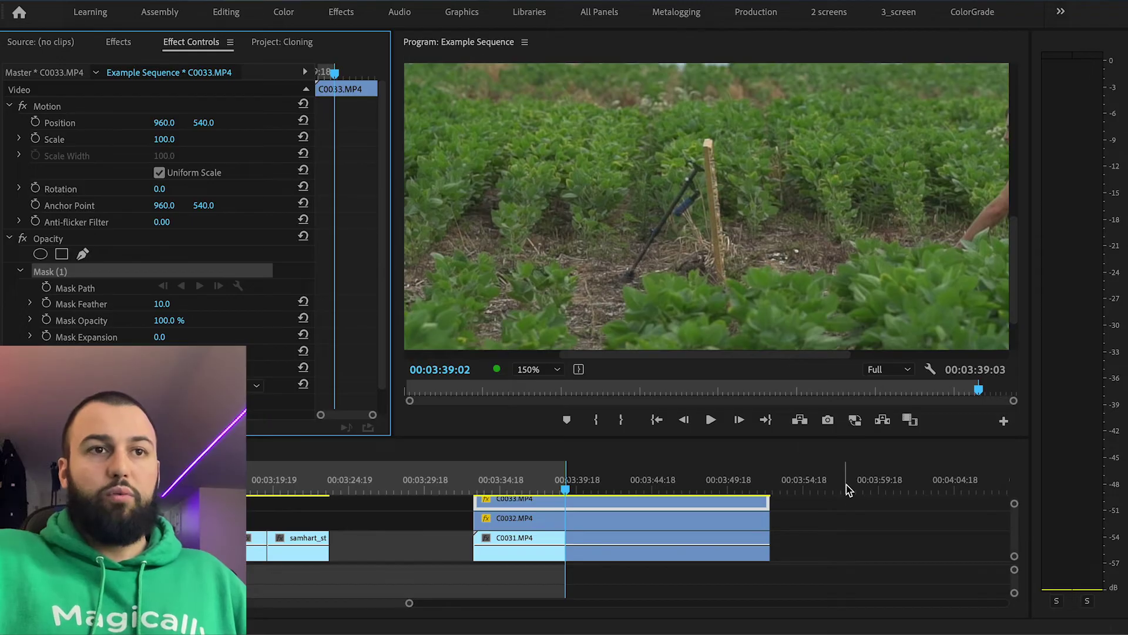
Deselect the clip and pan the magnified Program view until the stake and tripod are centered
click(789, 457)
click(707, 192)
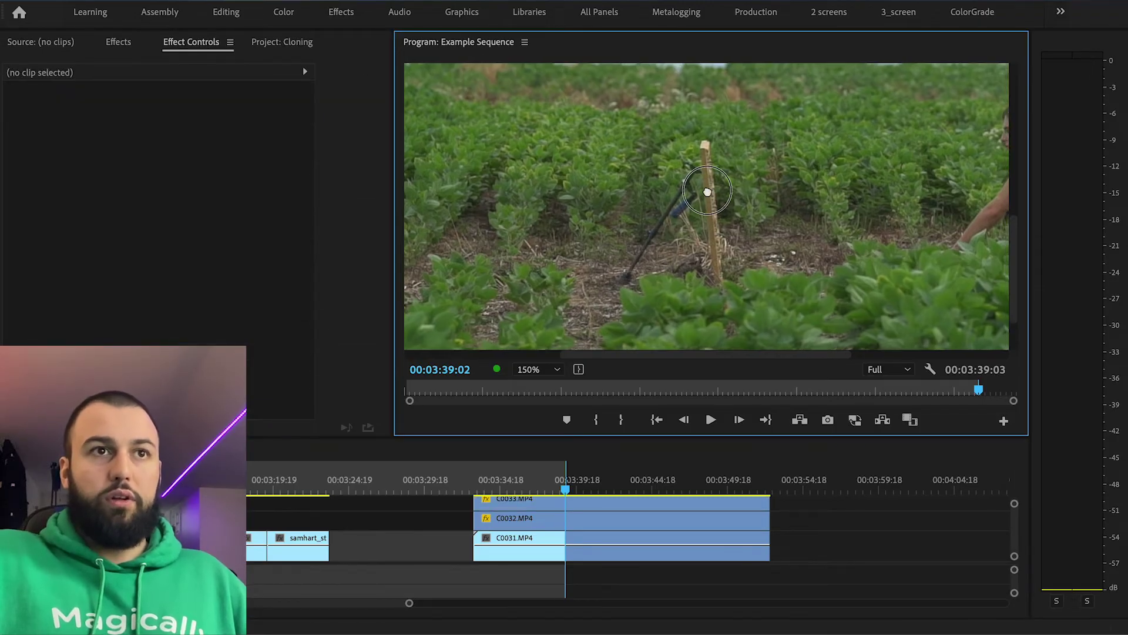
drag(708, 192, 722, 223)
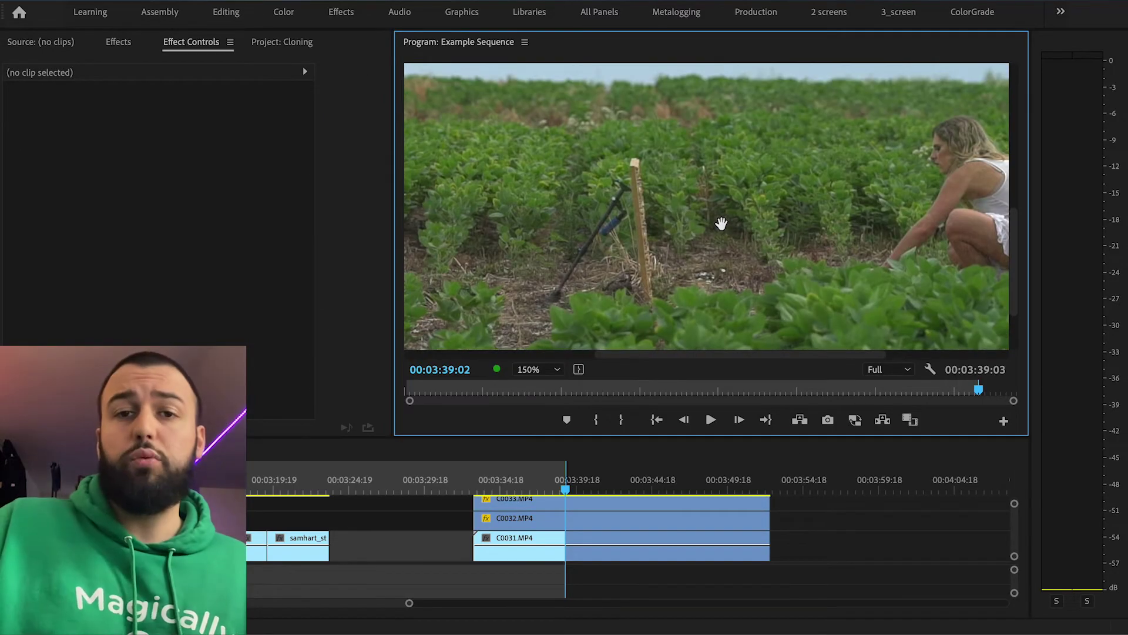
drag(656, 235, 713, 212)
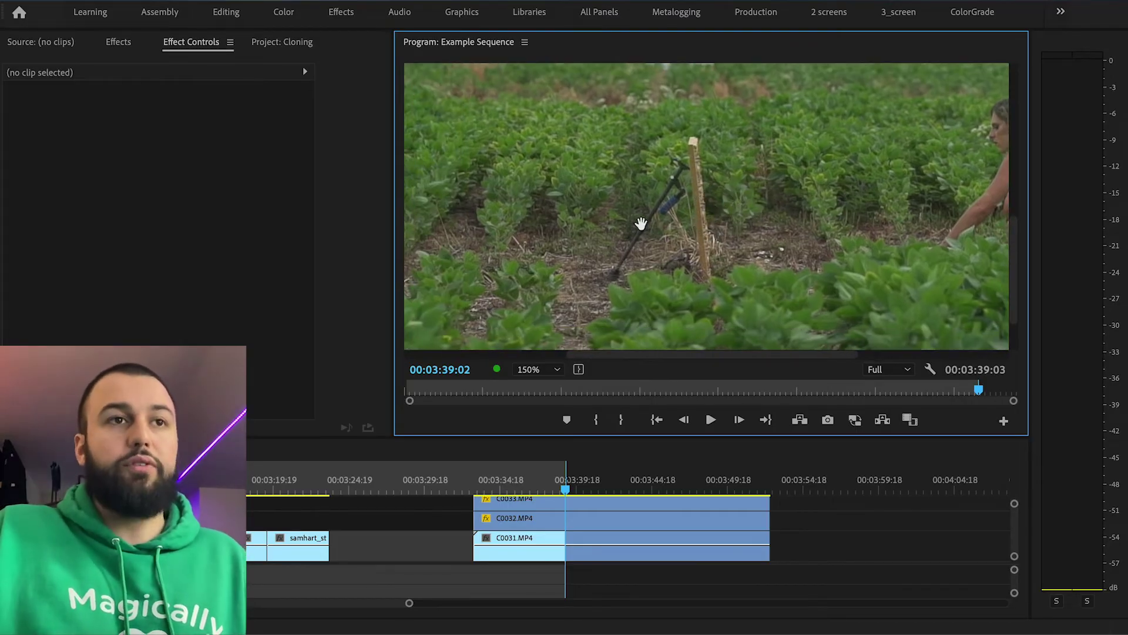
Select C0033 and start the pen mask above the stake, down to the tripod's feet
click(568, 500)
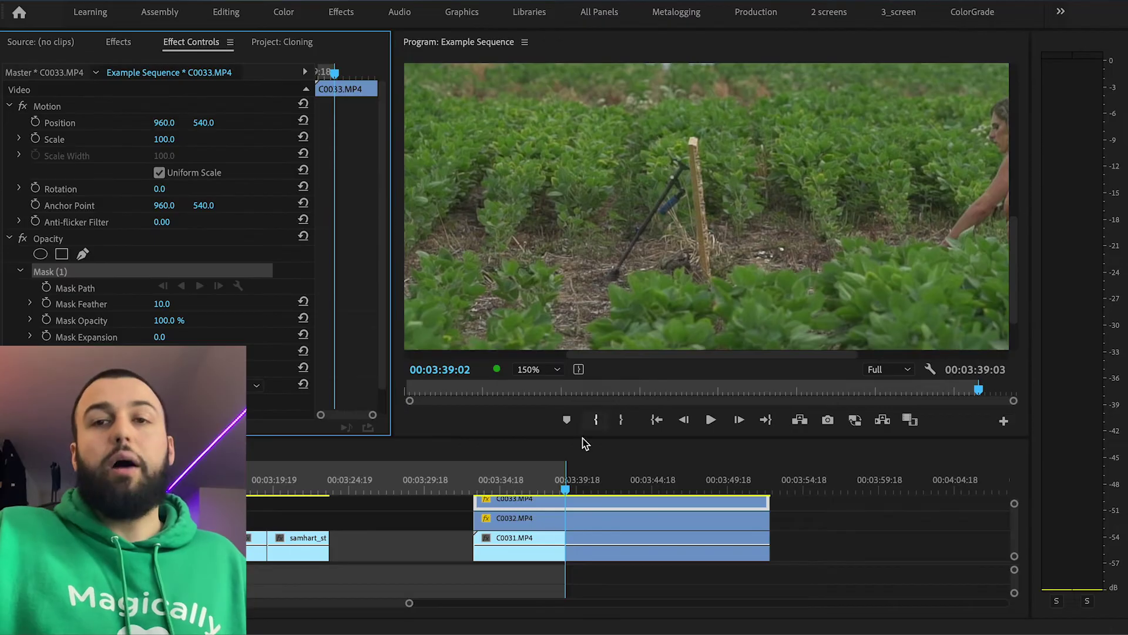
click(685, 128)
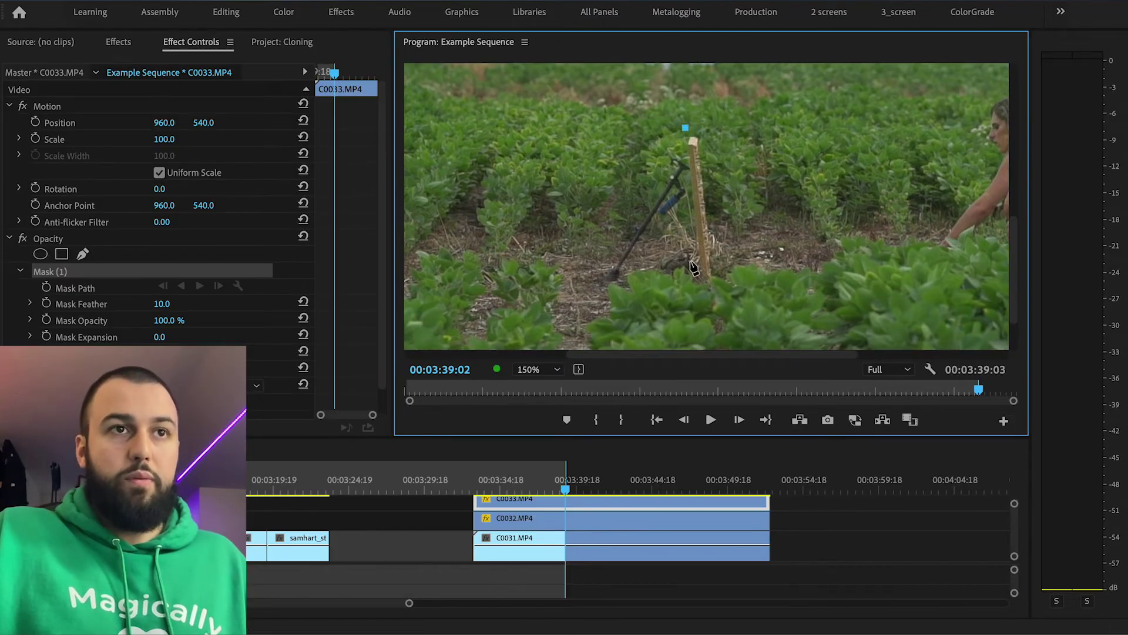
click(700, 280)
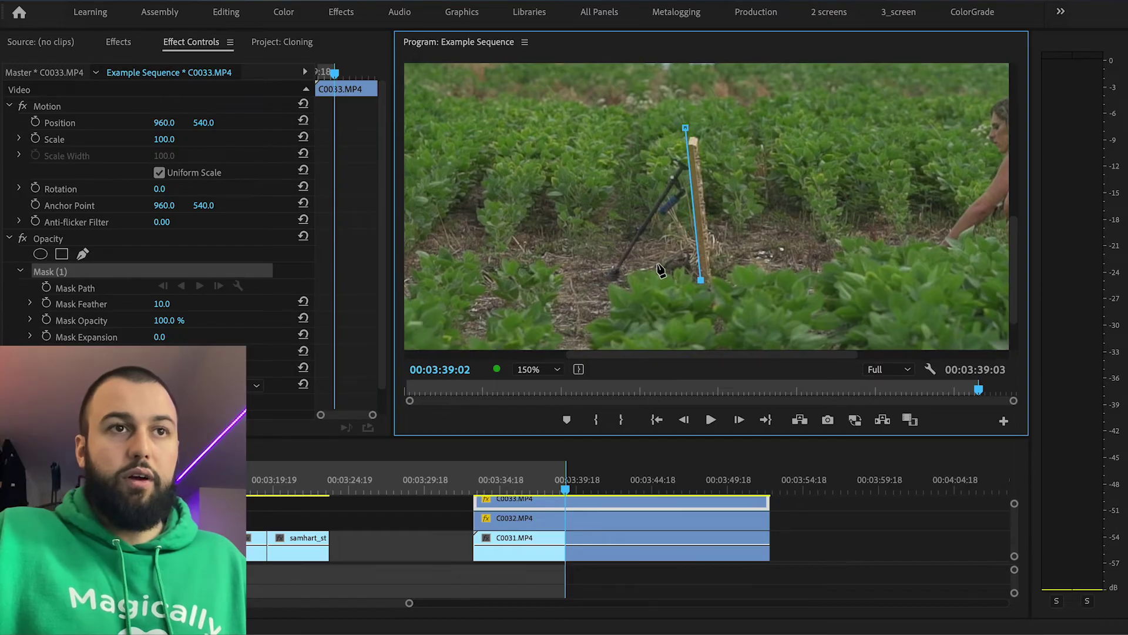
click(657, 264)
click(616, 282)
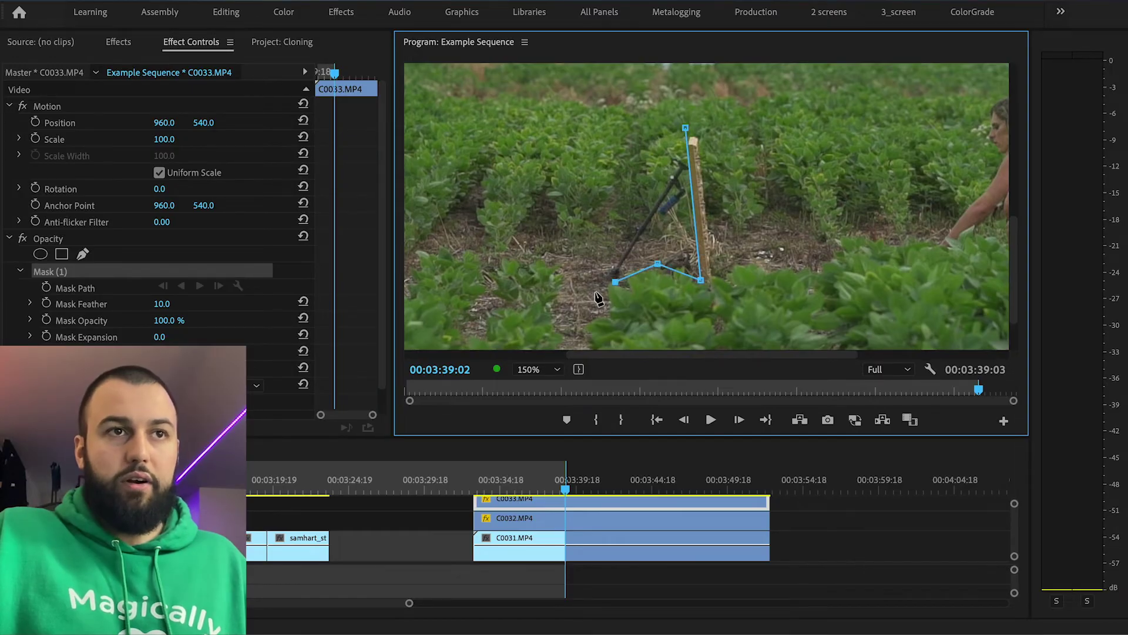
Trace the mask up the tripod's left side, close it, and deselect to check the result
click(606, 260)
click(625, 237)
click(637, 198)
click(653, 175)
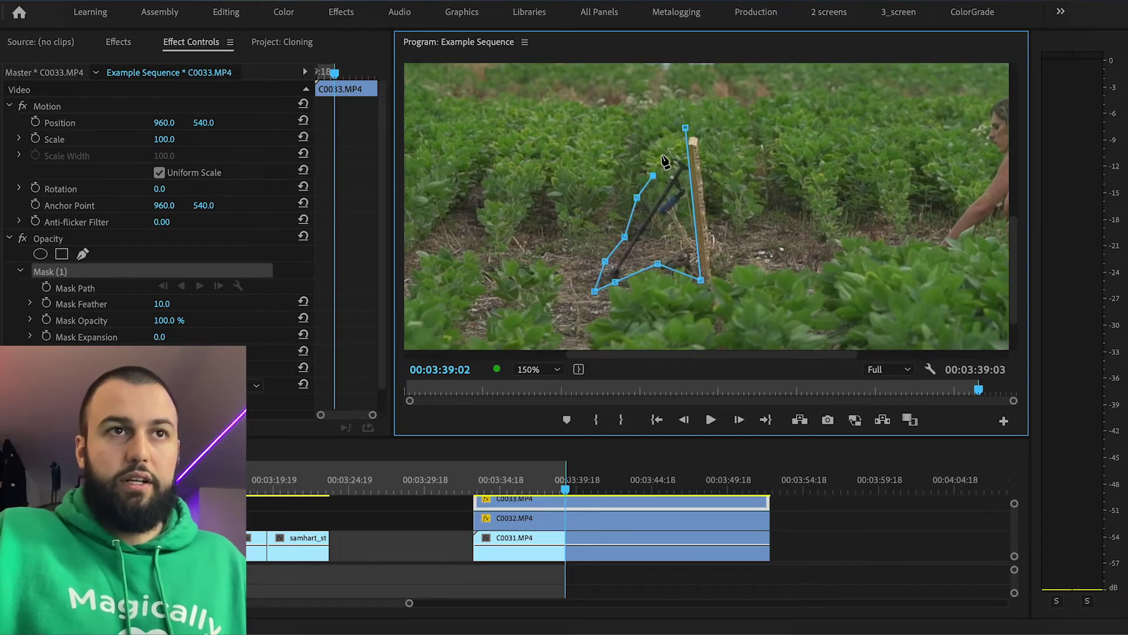
click(669, 145)
click(686, 127)
click(703, 203)
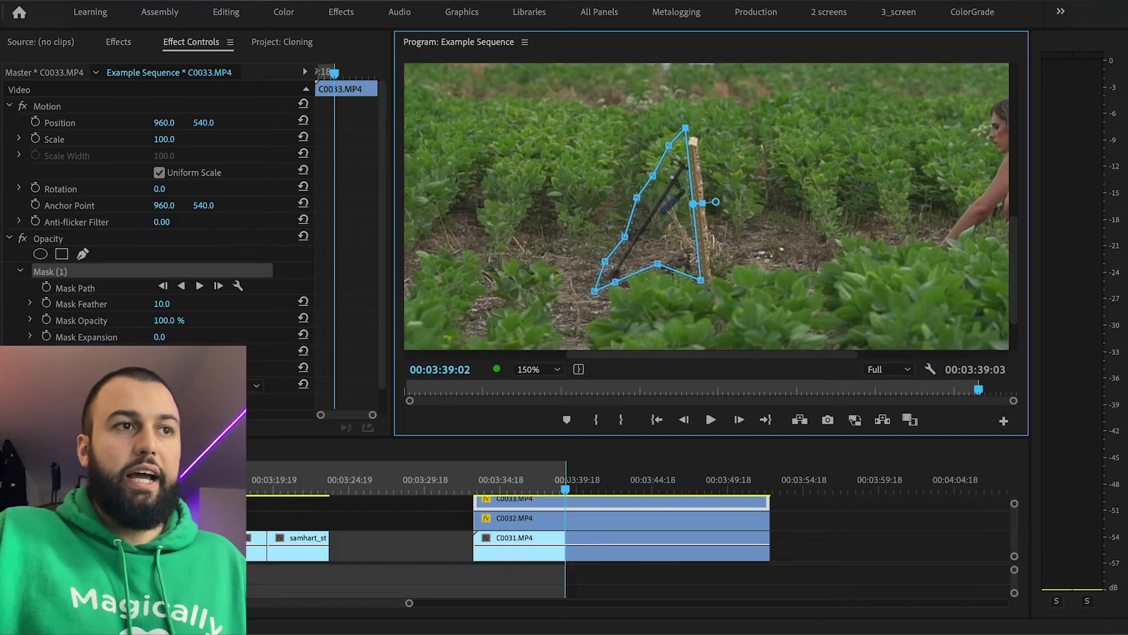
key(shift+5)
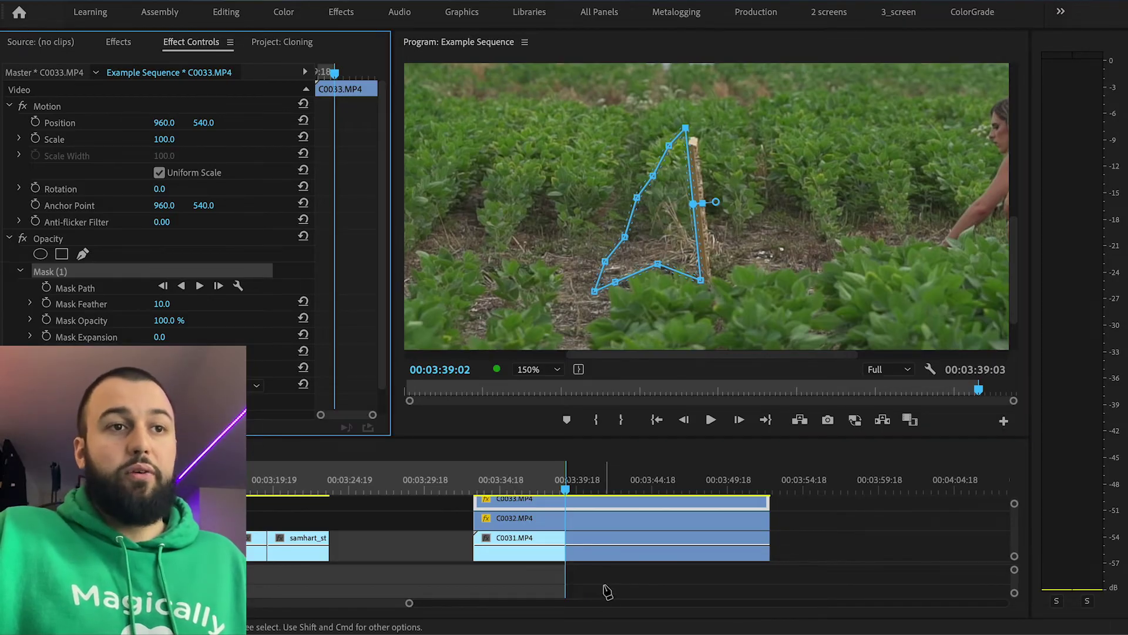
click(654, 578)
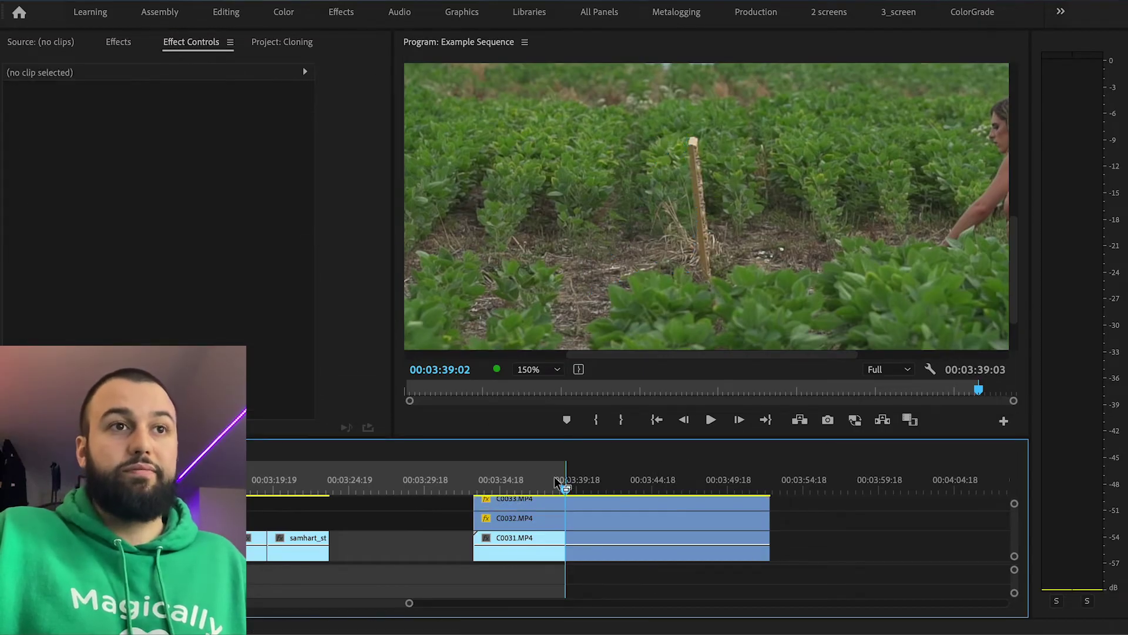
Split all three stacked clips at 00:03:36:10 and delete the opening pieces
drag(558, 482, 531, 491)
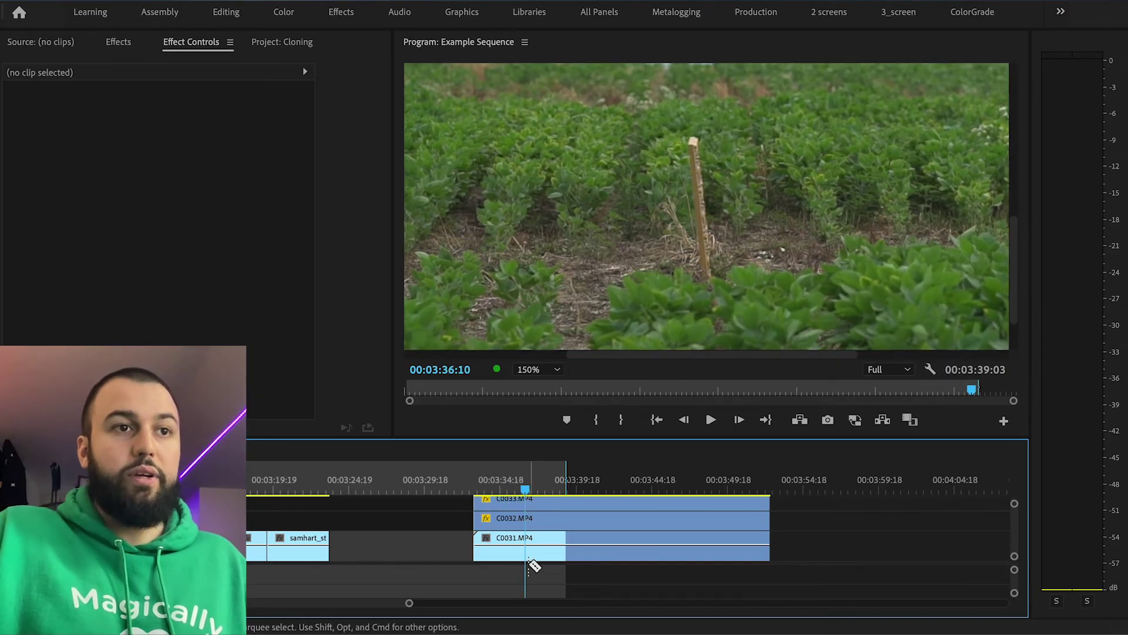
key(super+k)
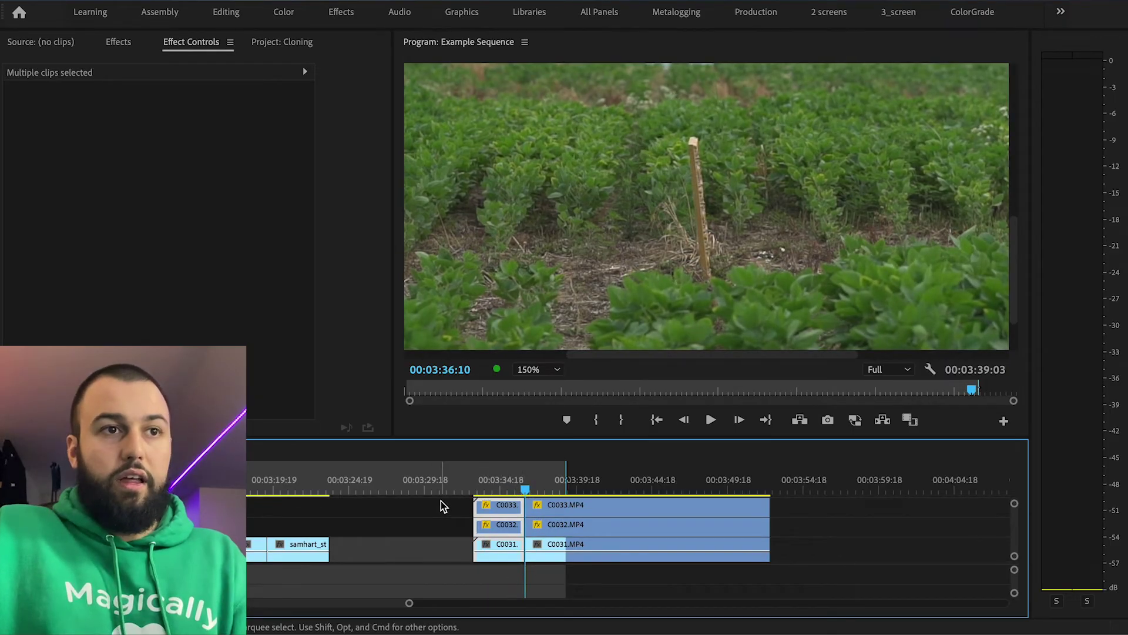
key(Delete)
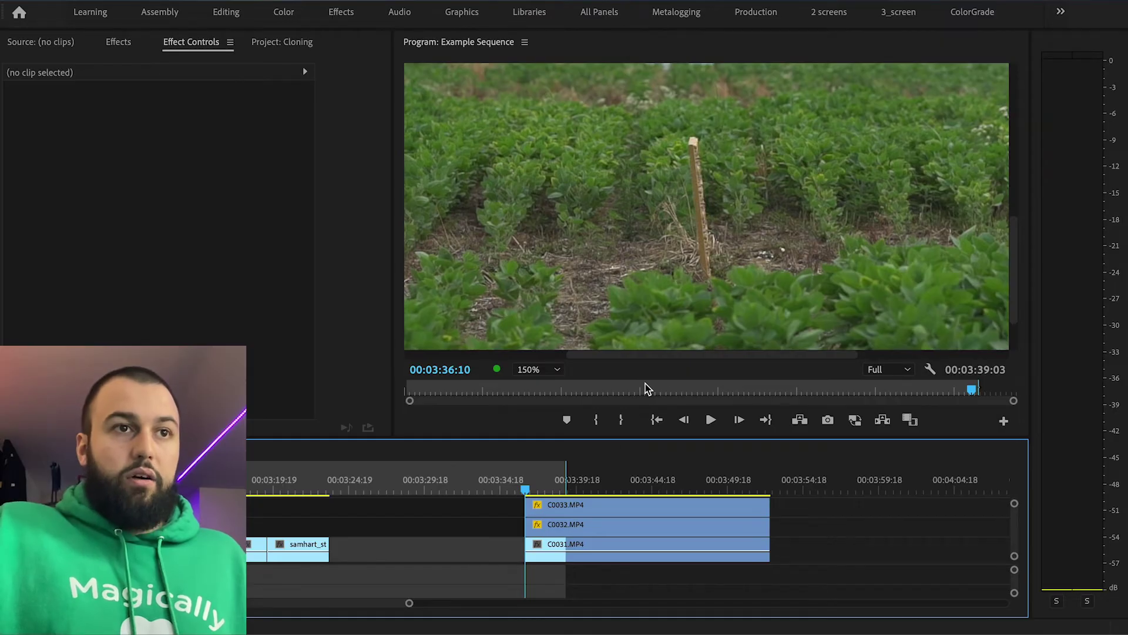
Set the Program monitor to Fit, maximize it, and play the clone shot to 00:03:43:17
click(548, 370)
click(545, 388)
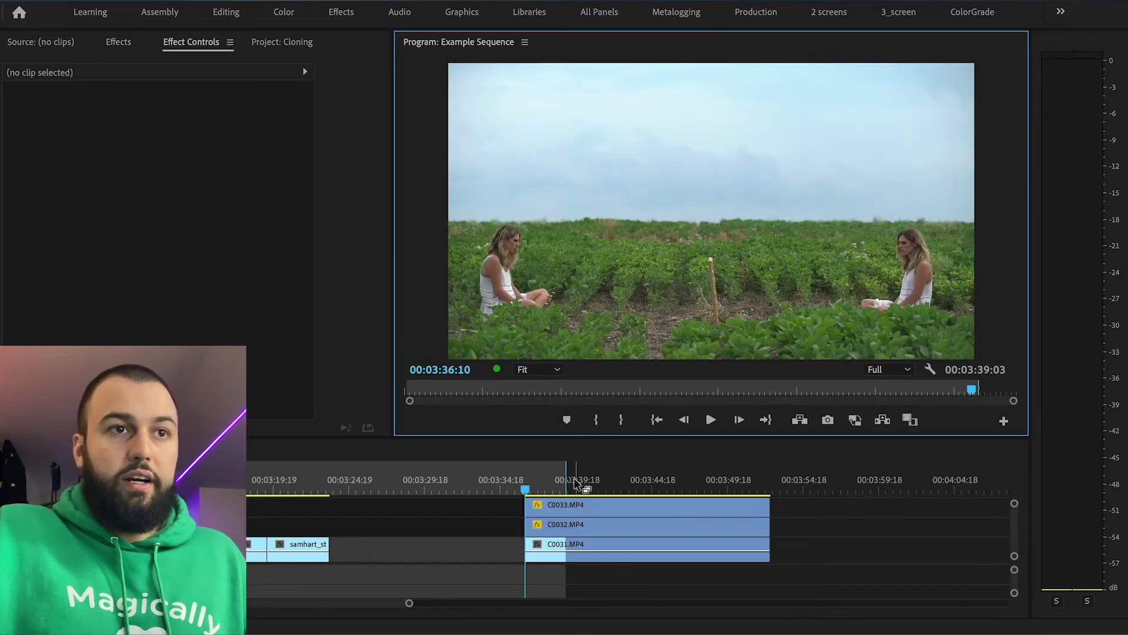
click(771, 485)
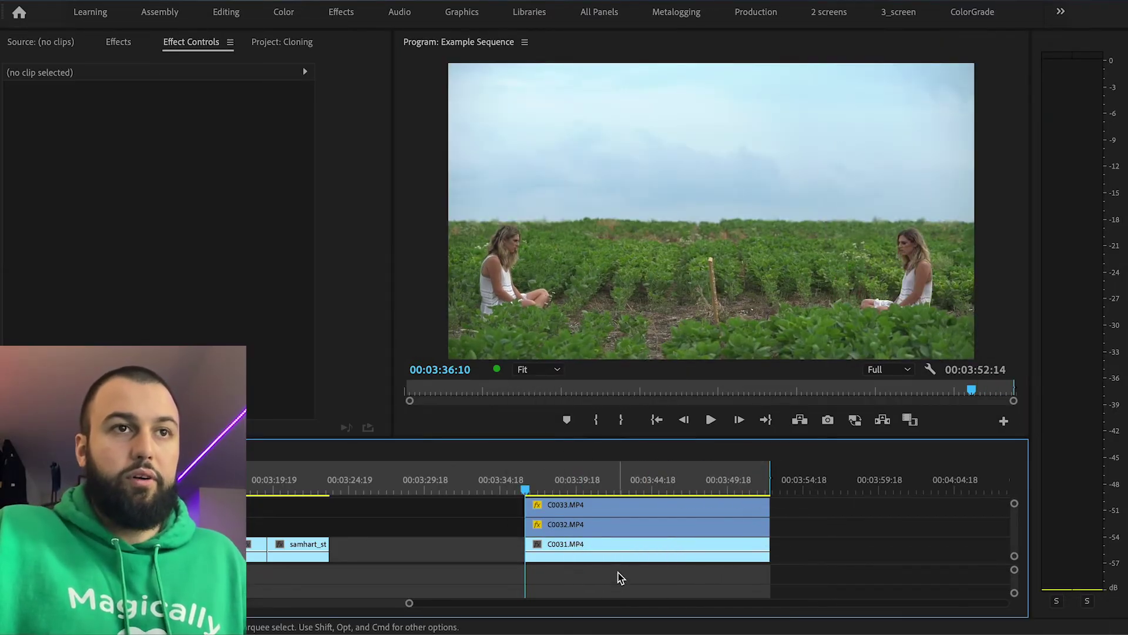
click(700, 327)
key(grave)
key(space)
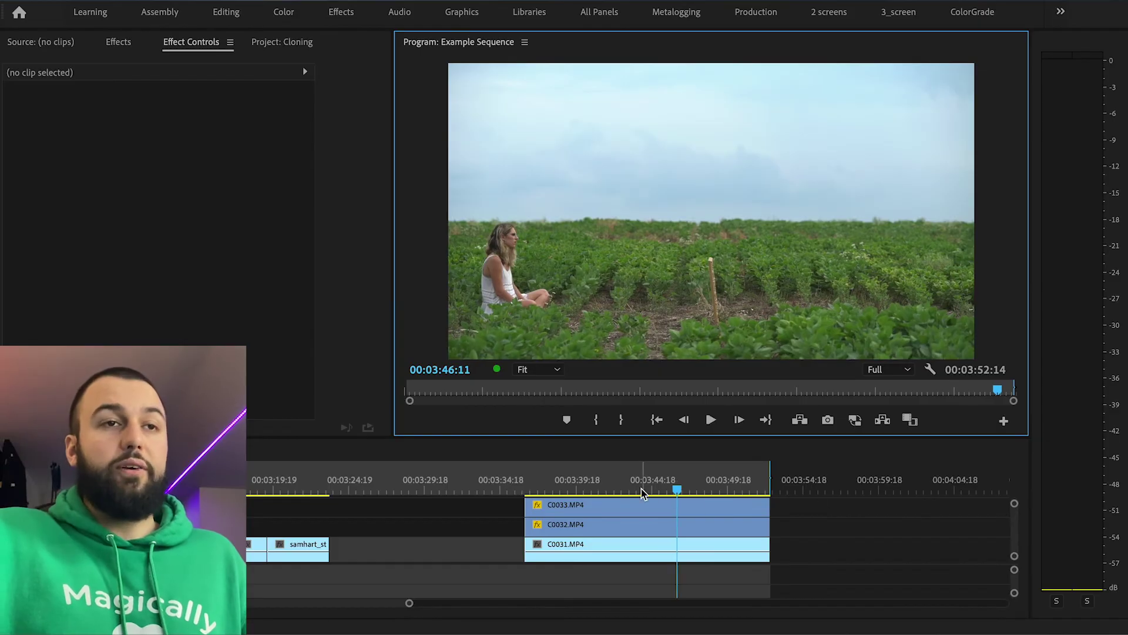
click(636, 488)
click(637, 506)
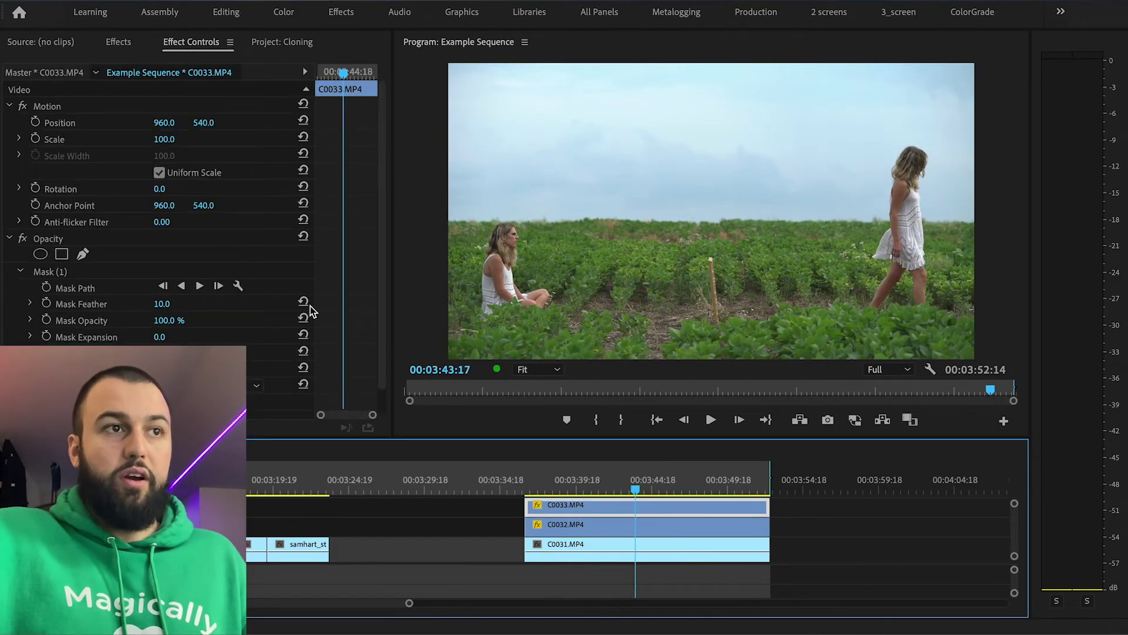
drag(164, 305, 167, 305)
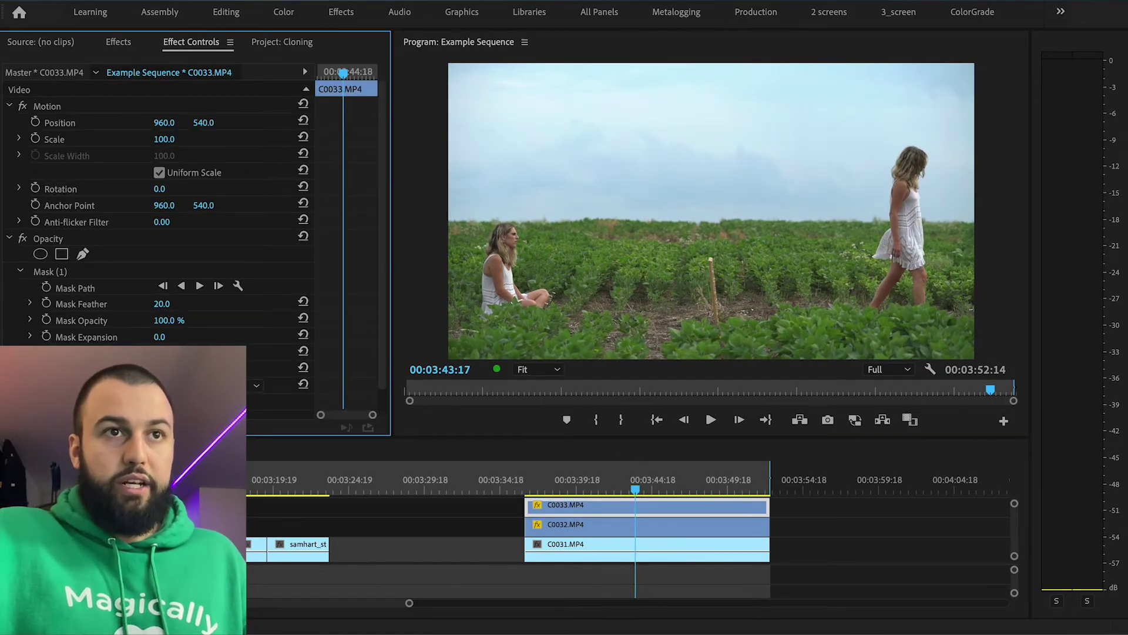
key(grave)
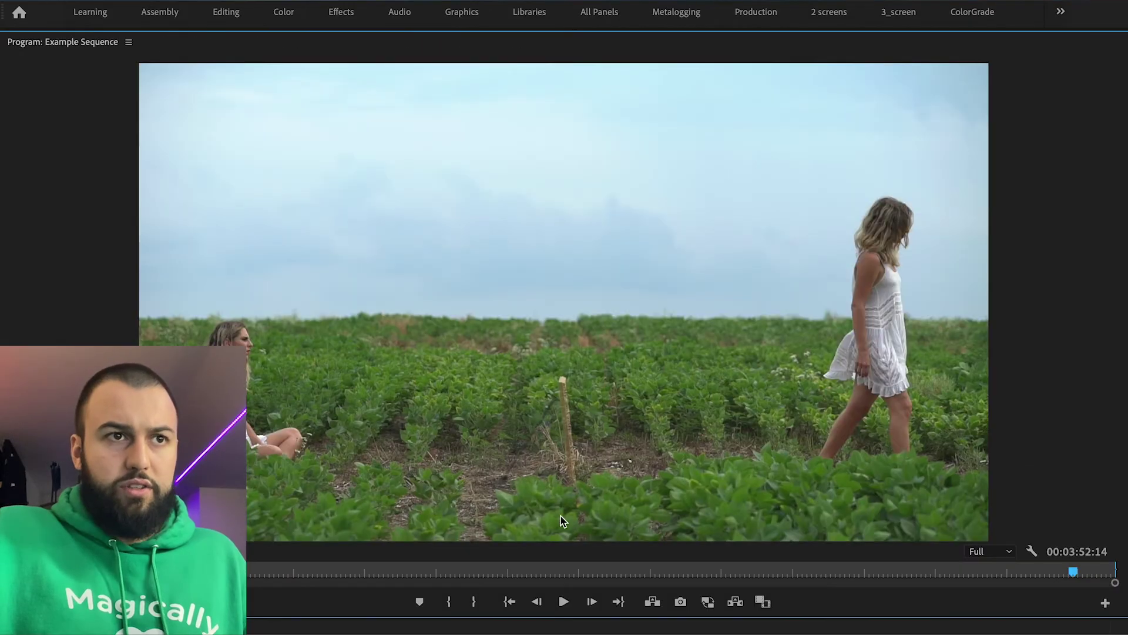
key(grave)
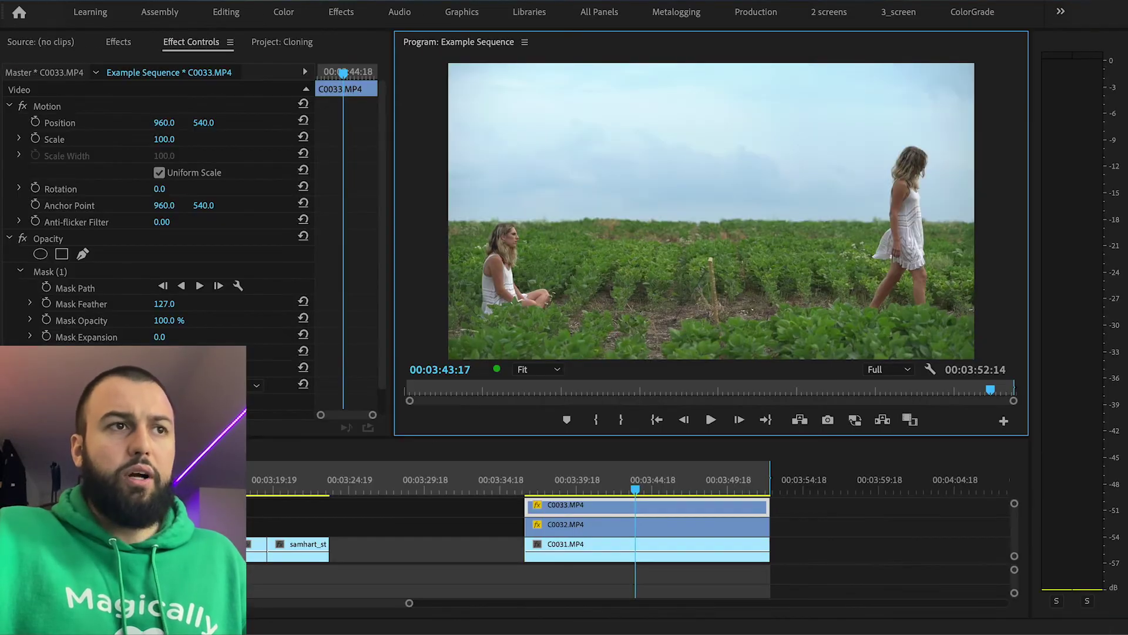
click(179, 306)
text(10)
key(Return)
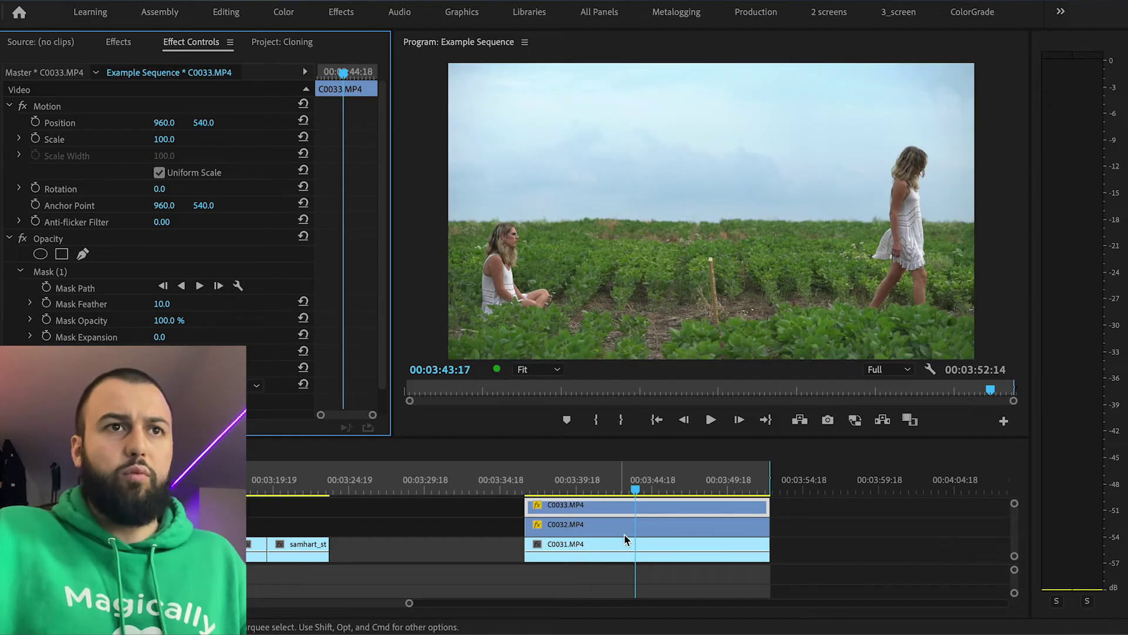
click(843, 529)
click(619, 489)
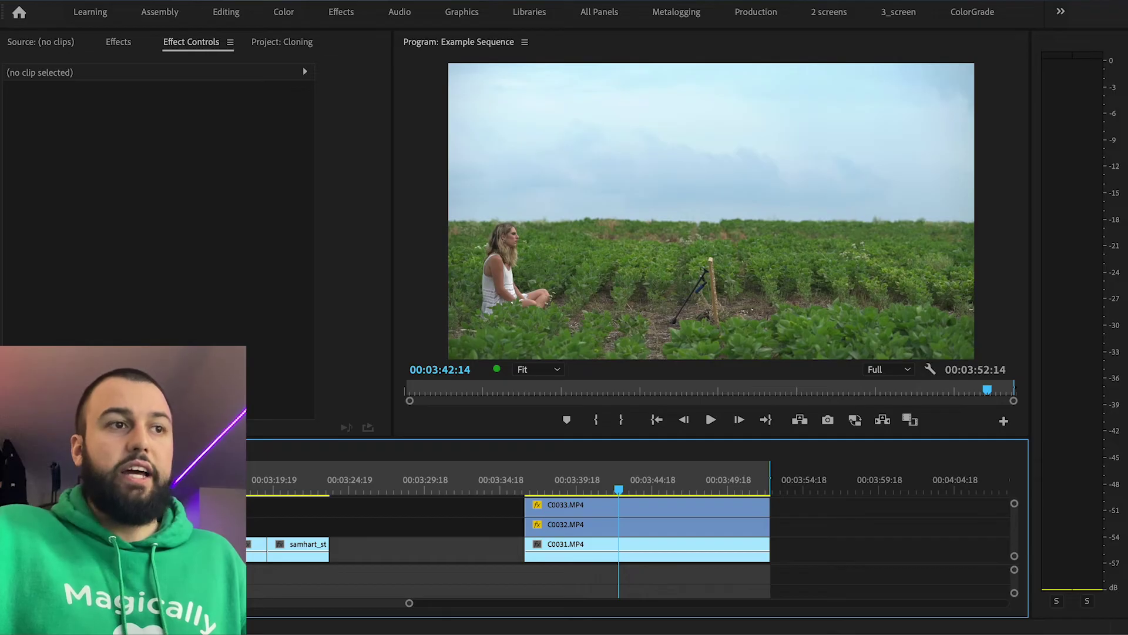
drag(600, 491, 638, 506)
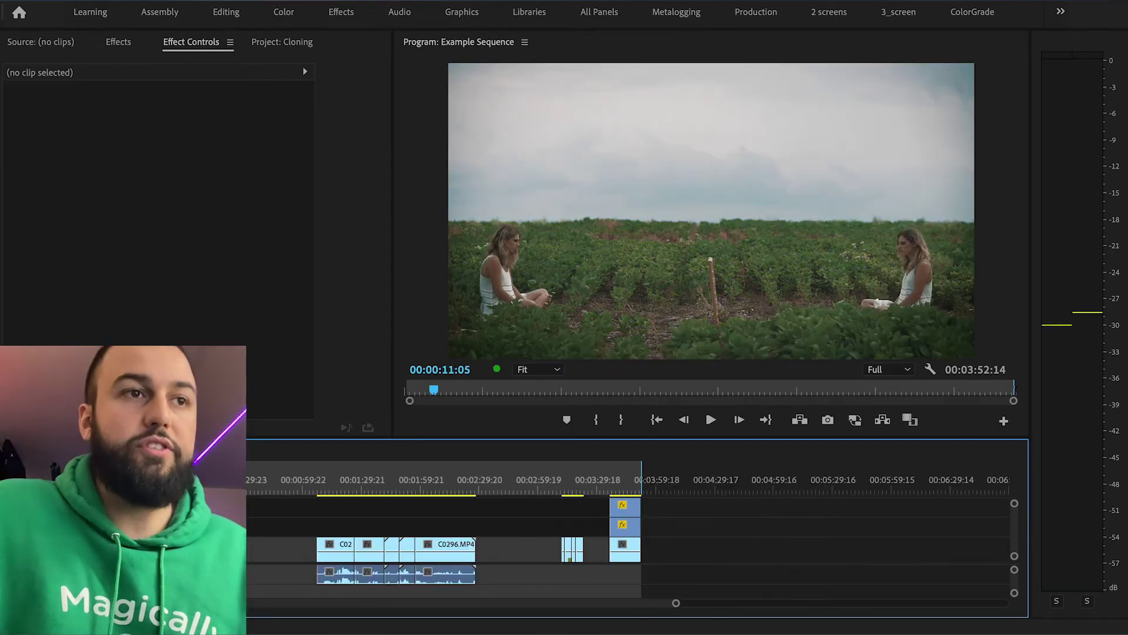
scroll(542, 487, up, 5)
Scrub frame by frame through the kitchen party clone shot between 00:00:07:05 and 00:00:08:02
drag(542, 486, 418, 488)
scroll(445, 499, up, 2)
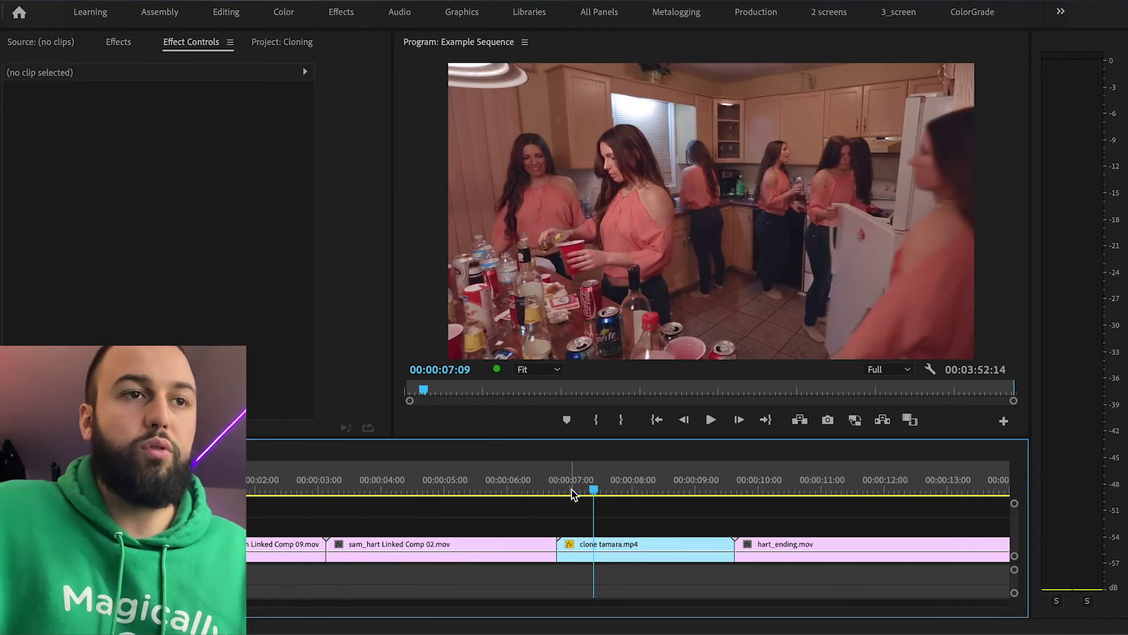
mouse_move(573, 495)
mouse_down()
mouse_move(609, 494)
mouse_move(573, 500)
mouse_up()
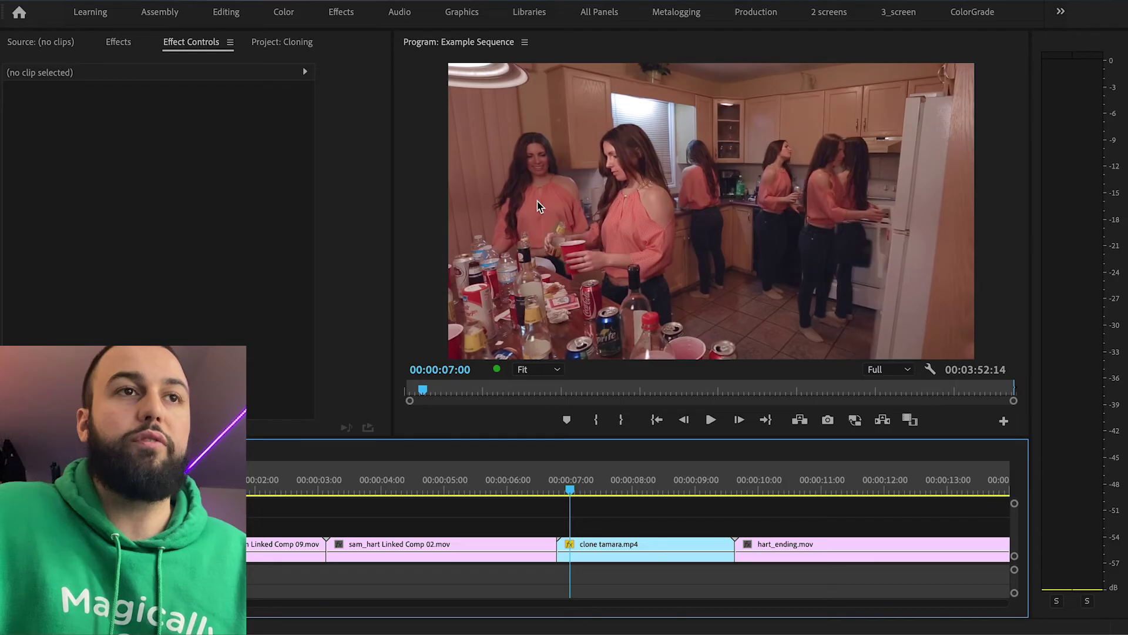
mouse_move(583, 492)
mouse_down()
mouse_move(605, 494)
mouse_move(591, 495)
mouse_up()
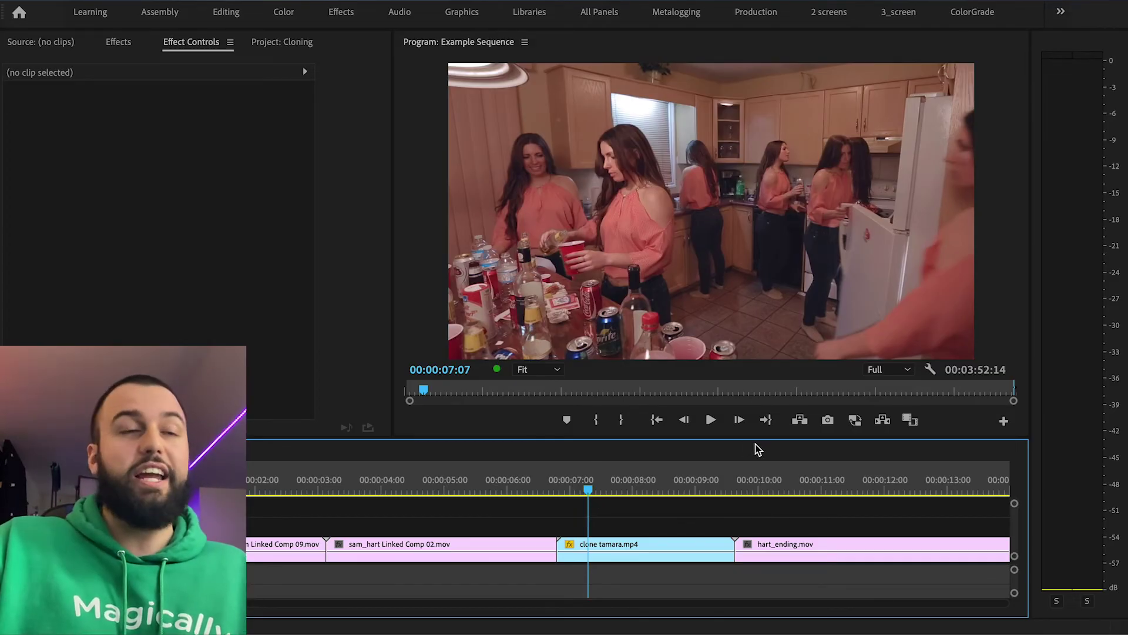
drag(579, 490, 583, 489)
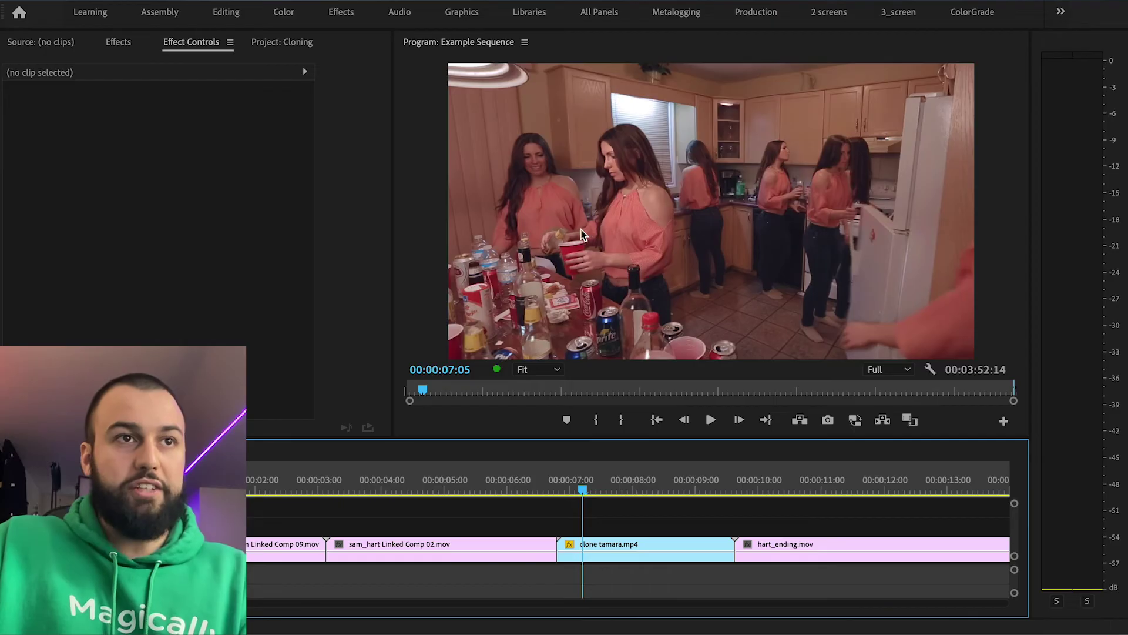
drag(577, 477, 609, 483)
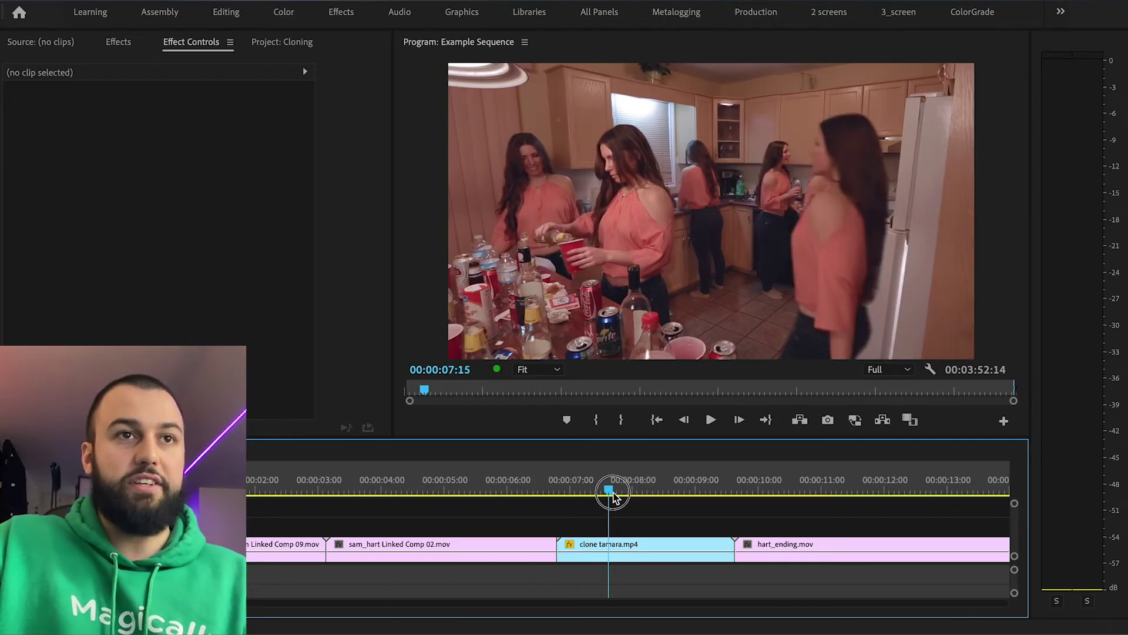
drag(611, 490, 638, 491)
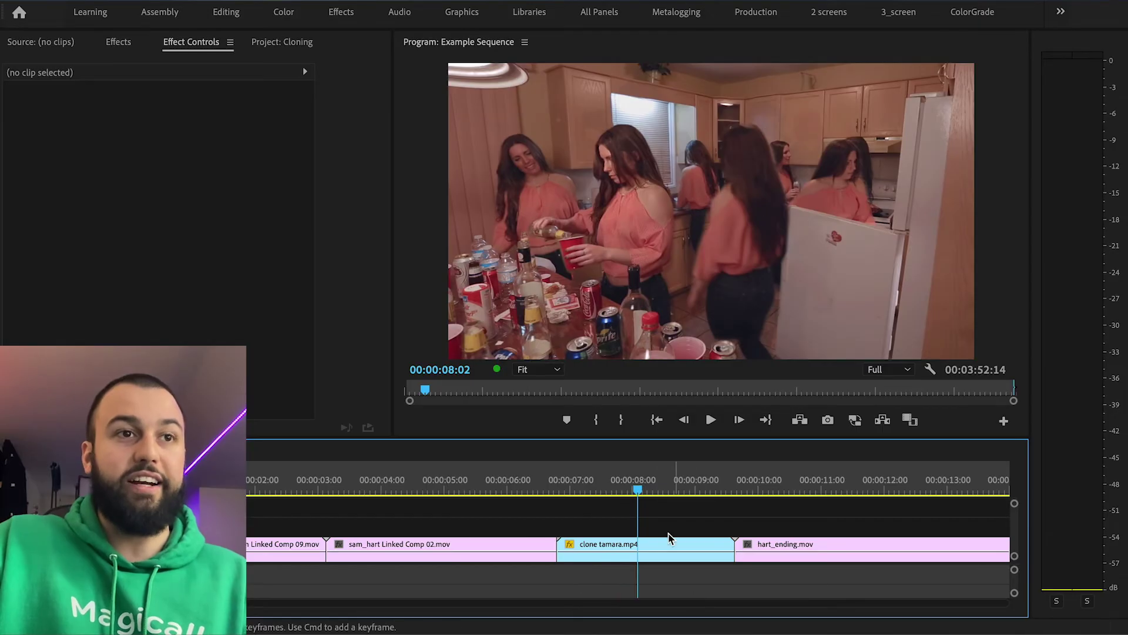
drag(637, 488, 640, 488)
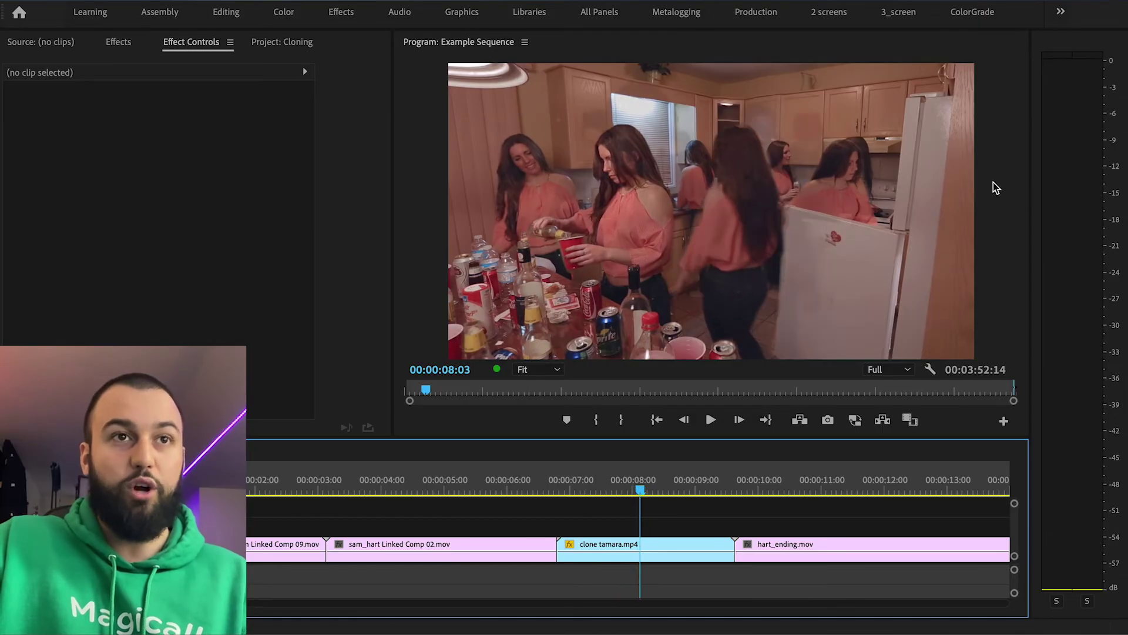
click(605, 491)
click(582, 491)
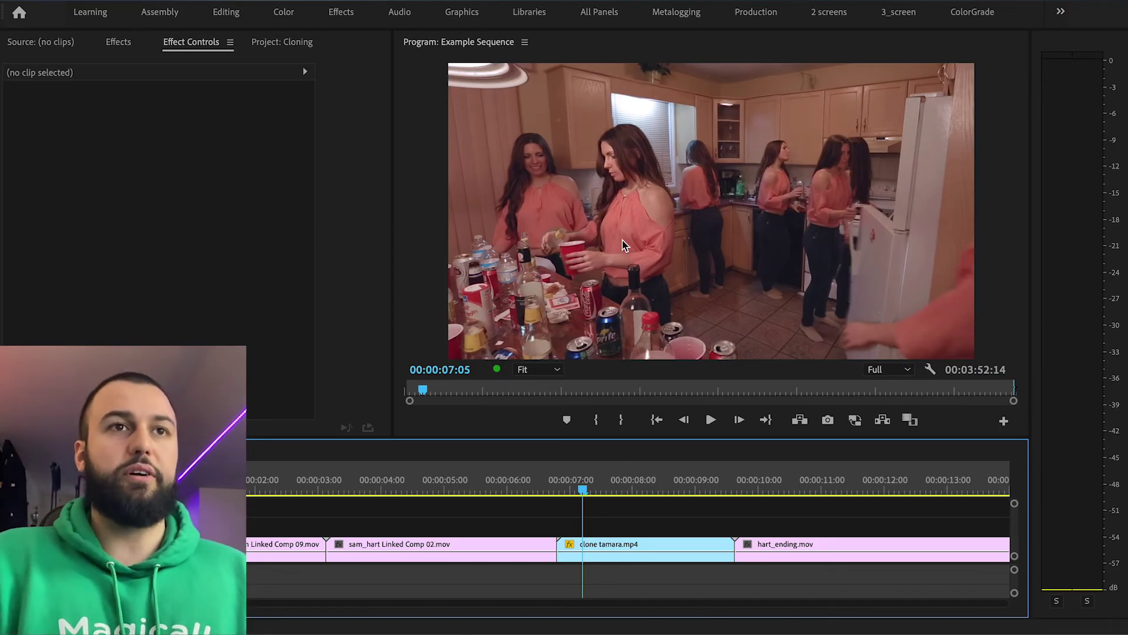
Review the kitchen clone transition again from 00:00:07:00, then move to the ballet mirror shot
mouse_move(605, 505)
mouse_down()
mouse_move(630, 495)
mouse_move(602, 516)
mouse_up()
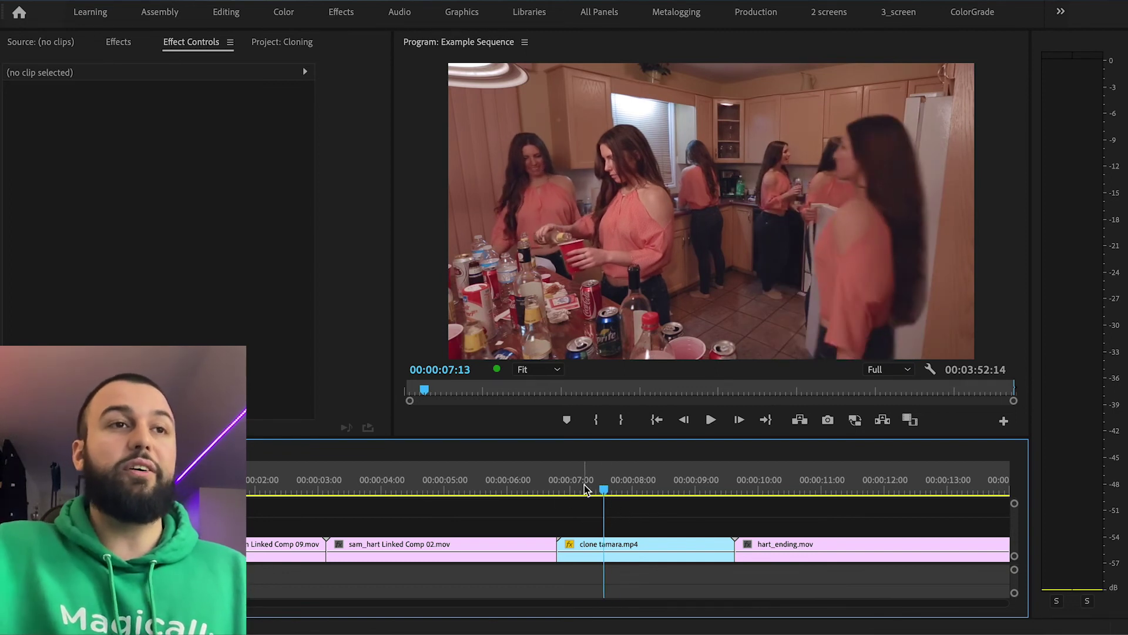
mouse_move(585, 488)
mouse_down()
mouse_move(567, 489)
mouse_move(575, 497)
mouse_up()
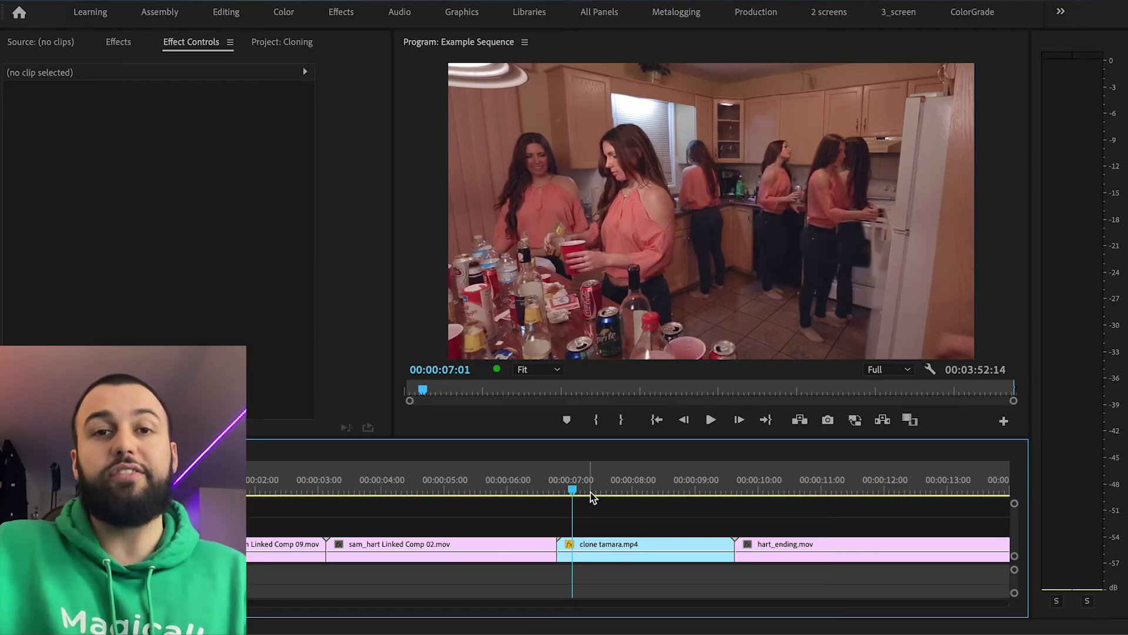
drag(573, 493, 699, 501)
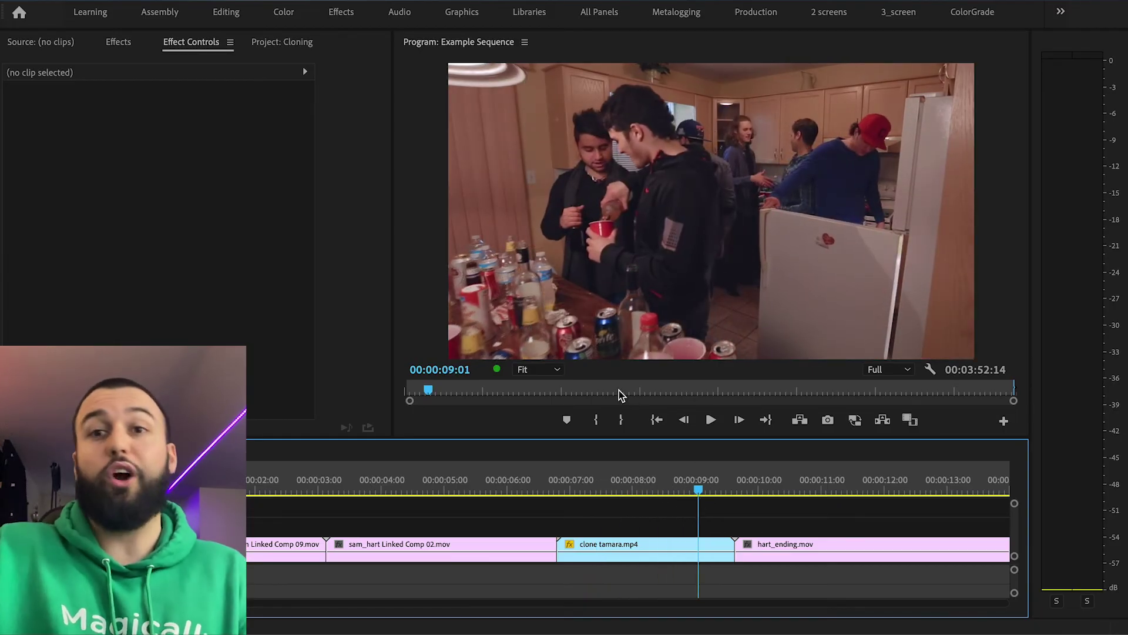
scroll(668, 566, up, 2)
drag(460, 500, 347, 523)
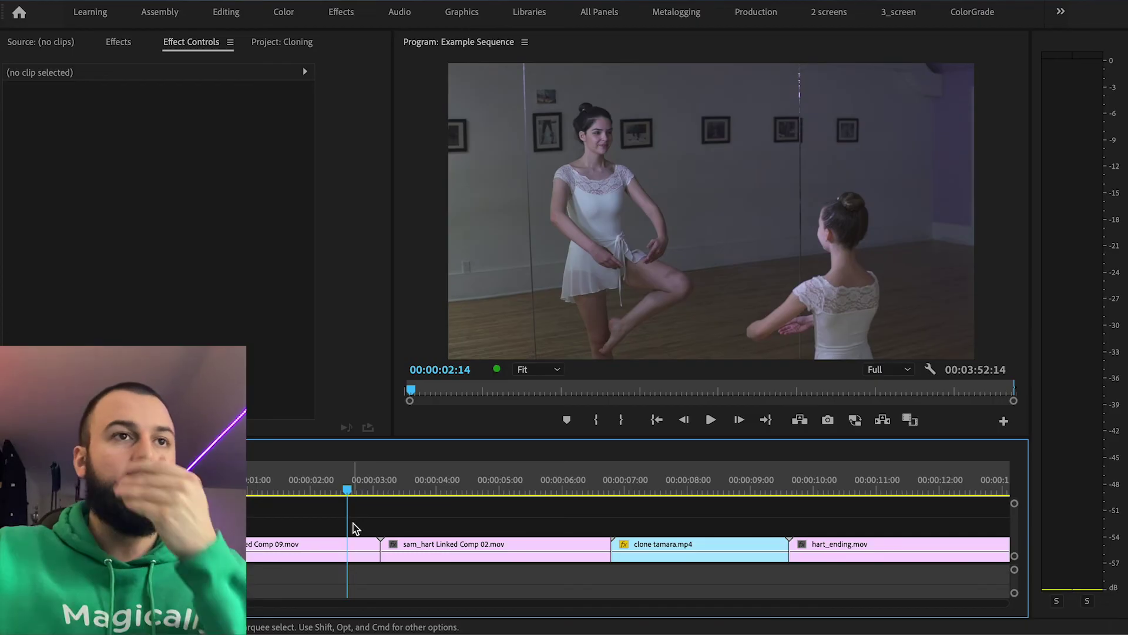
Play the sequence from its start through the ballet mirror shot, then stop
key(Home)
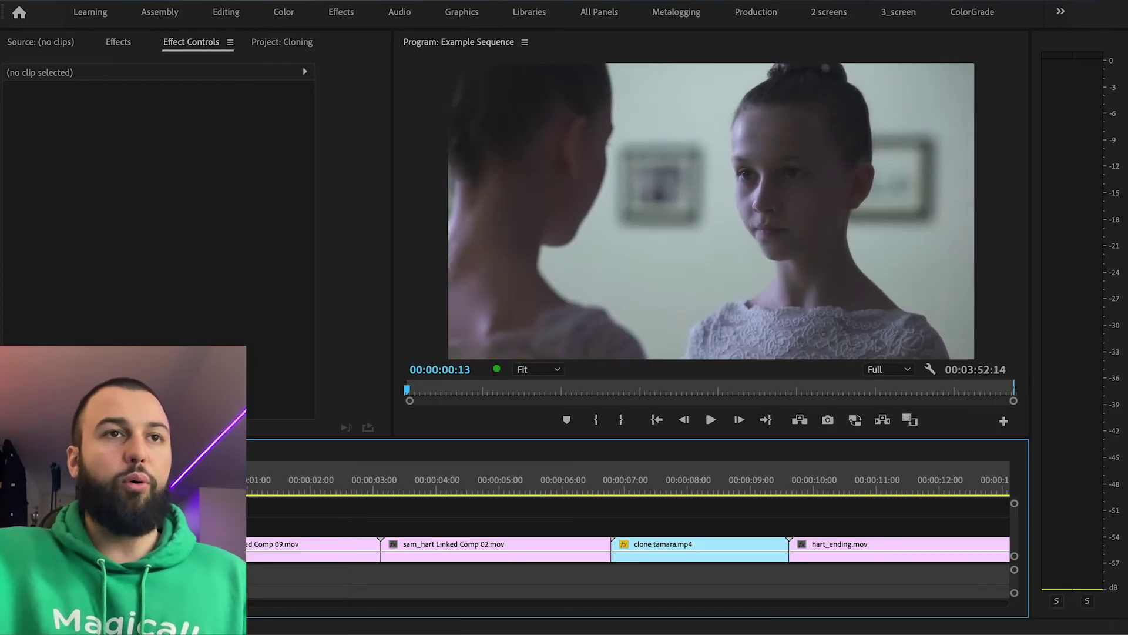
key(space)
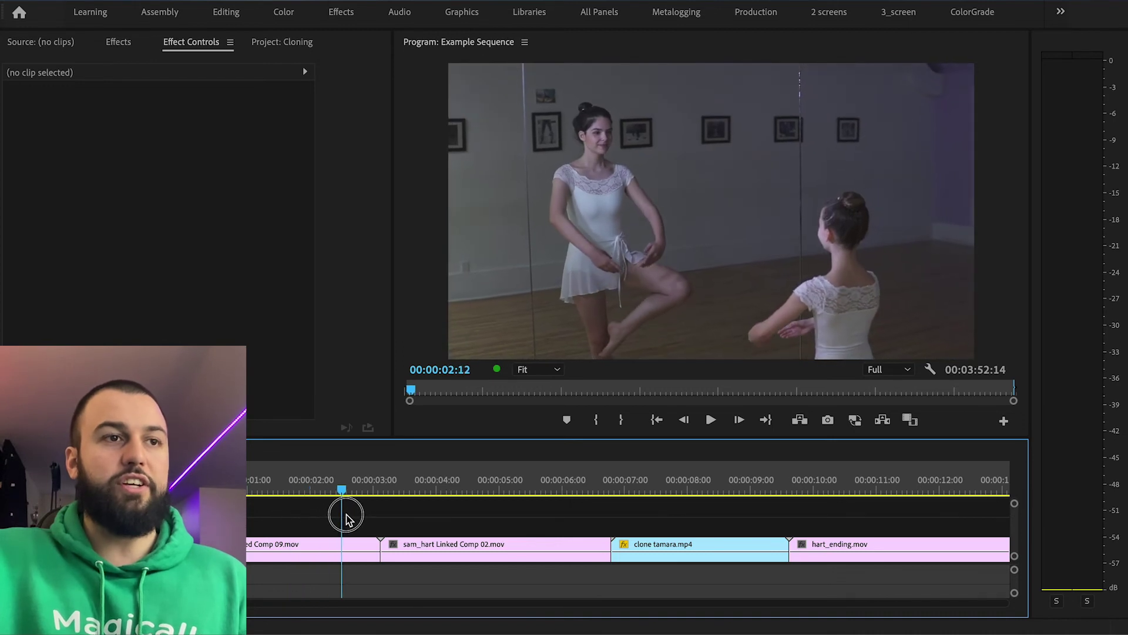
click(368, 521)
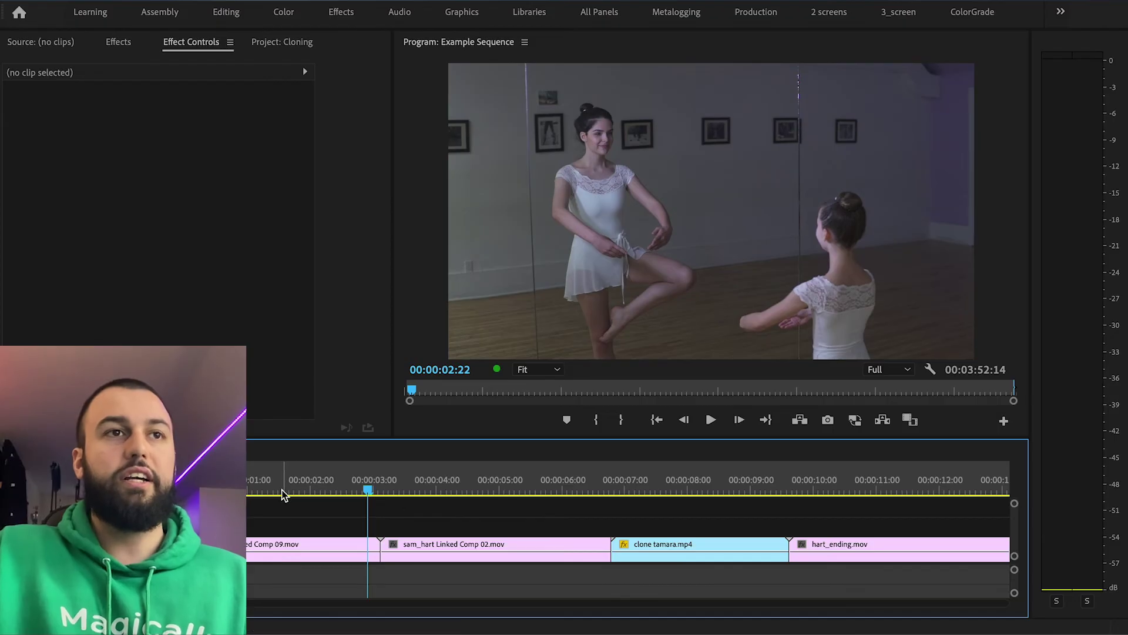
Scrub the mirror shot from 00:00:01:14 to 00:00:02:15, then move to the C0290 dance footage
click(285, 491)
drag(288, 492, 350, 493)
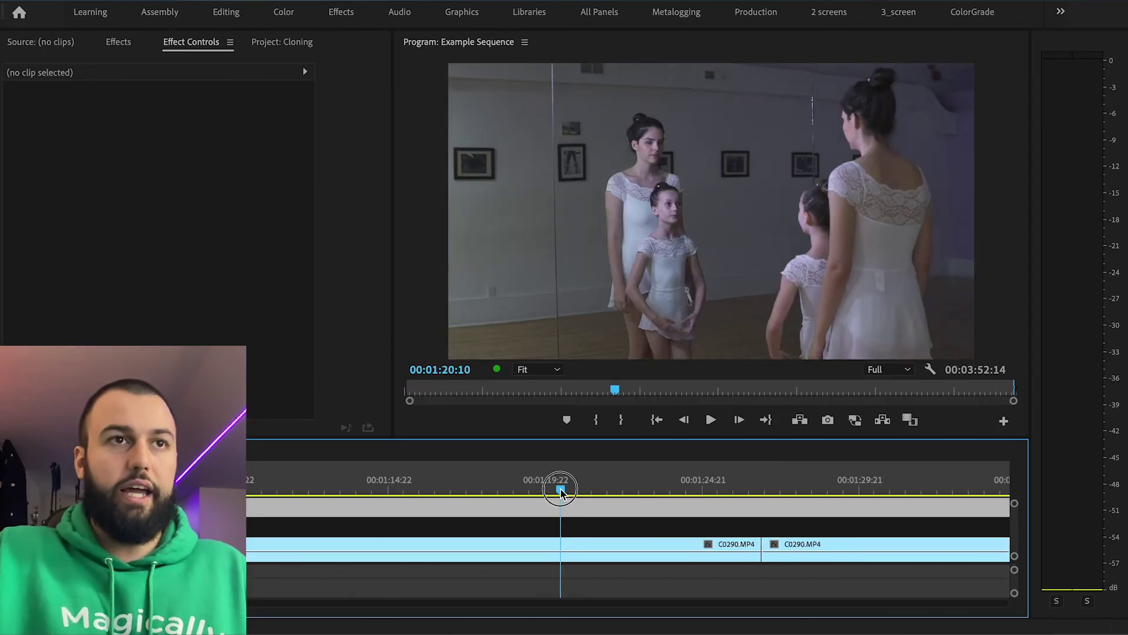
drag(559, 491, 433, 504)
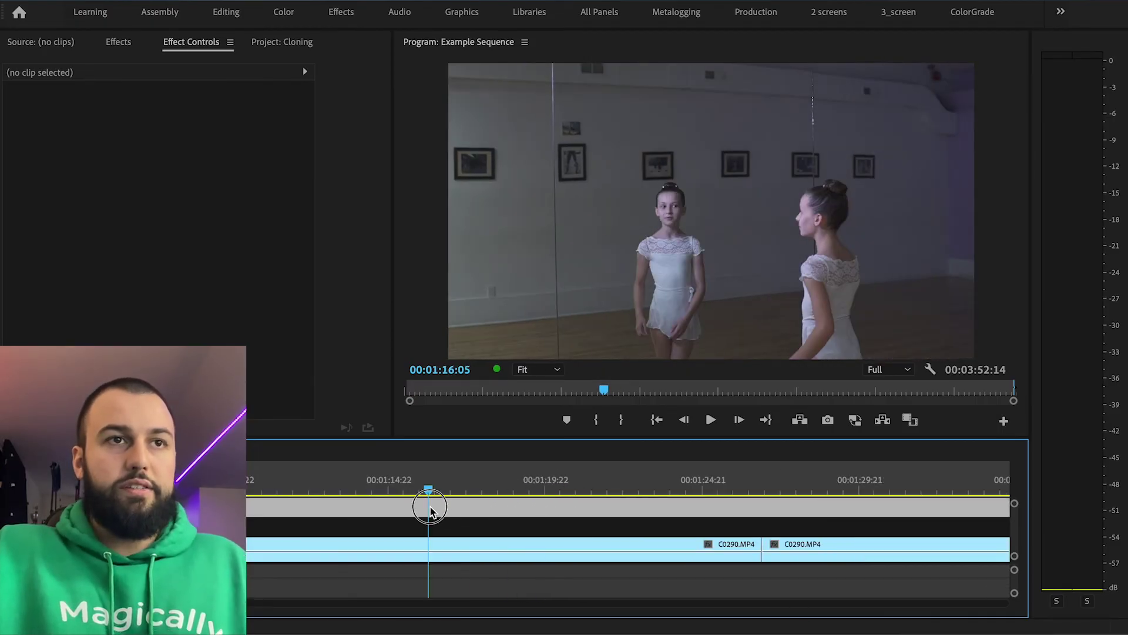
Play the C0290 dance takes and jump ahead to 00:01:47:16, zooming the timeline out and in
key(space)
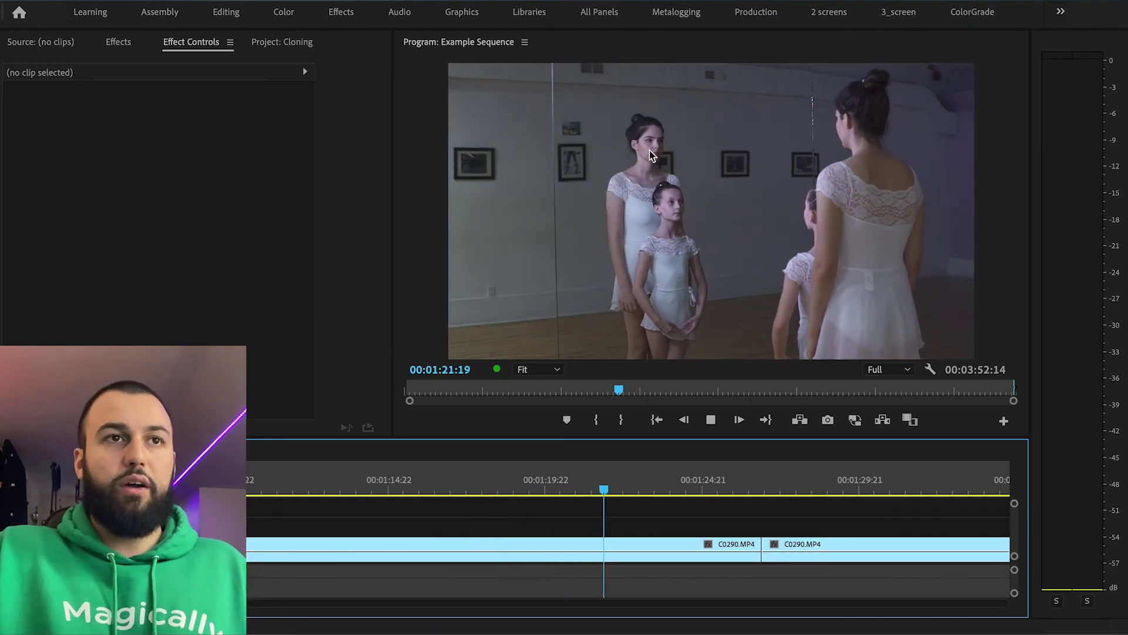
click(682, 509)
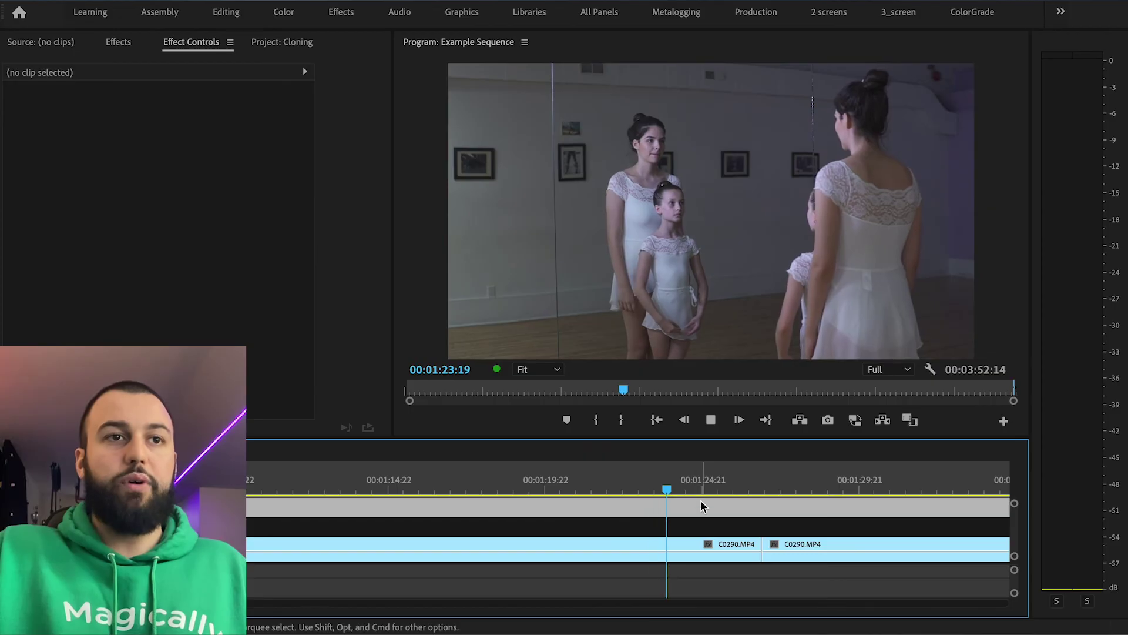
click(782, 486)
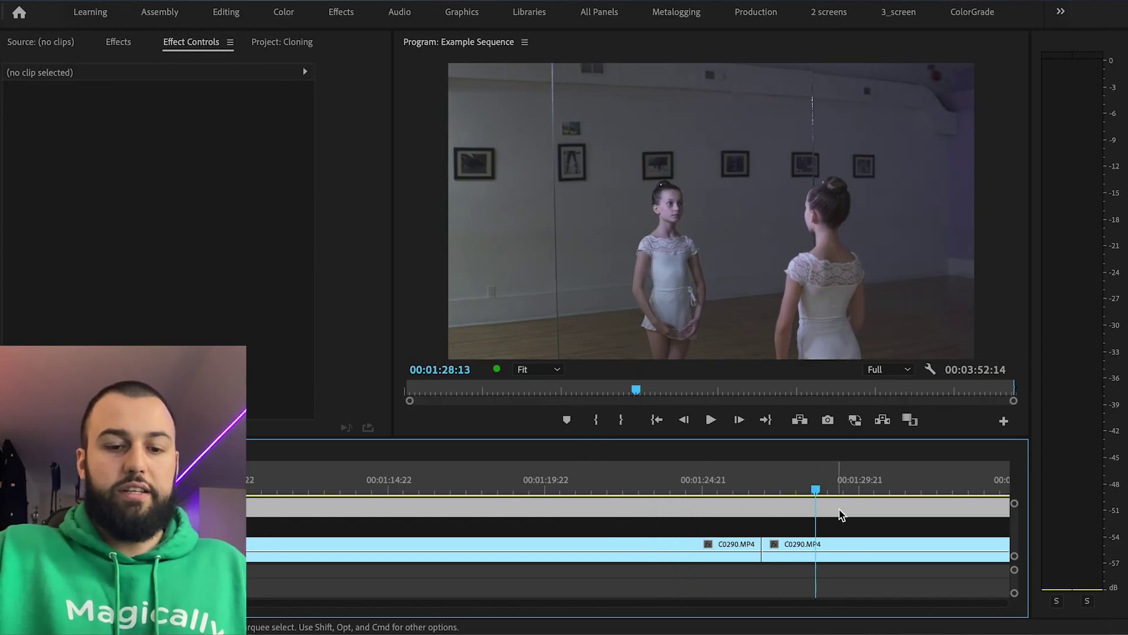
key(minus)
click(750, 483)
key(equal)
drag(652, 486, 723, 485)
Play on through takes C0293 and C0296 to 00:02:06, then return to the opening mirror shot
key(space)
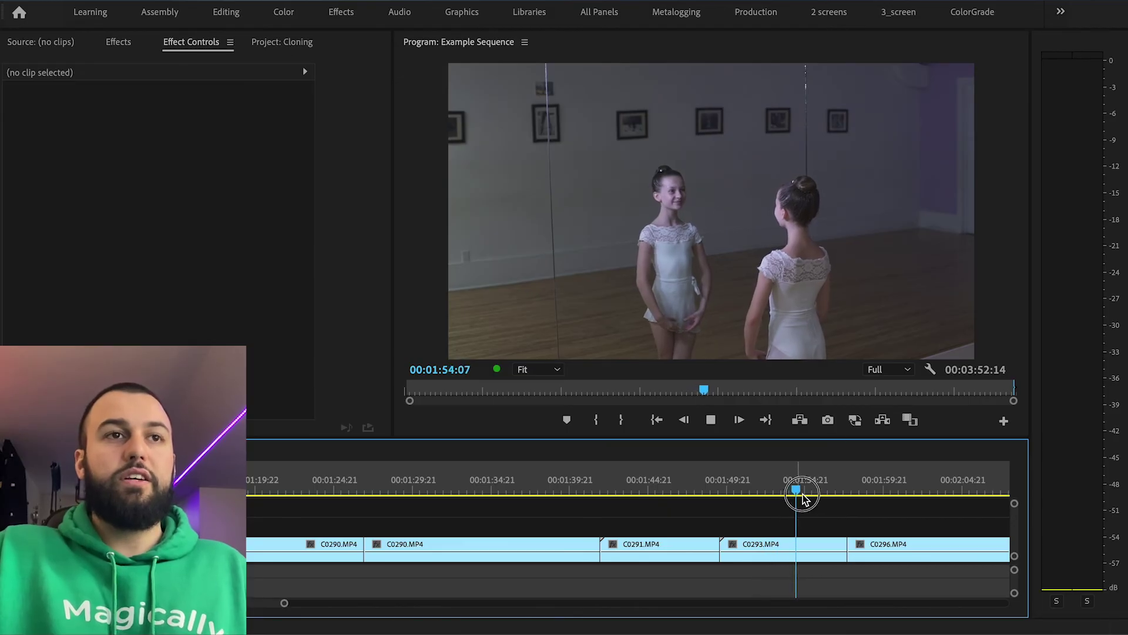
drag(801, 491, 840, 490)
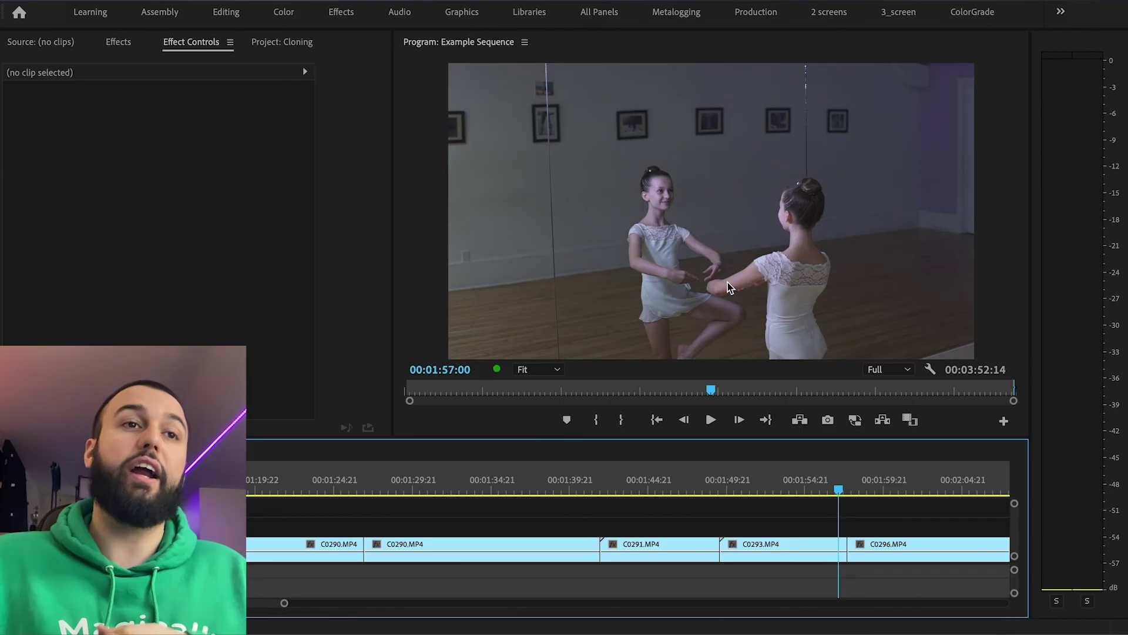
drag(840, 488, 879, 487)
key(minus)
drag(768, 493, 938, 496)
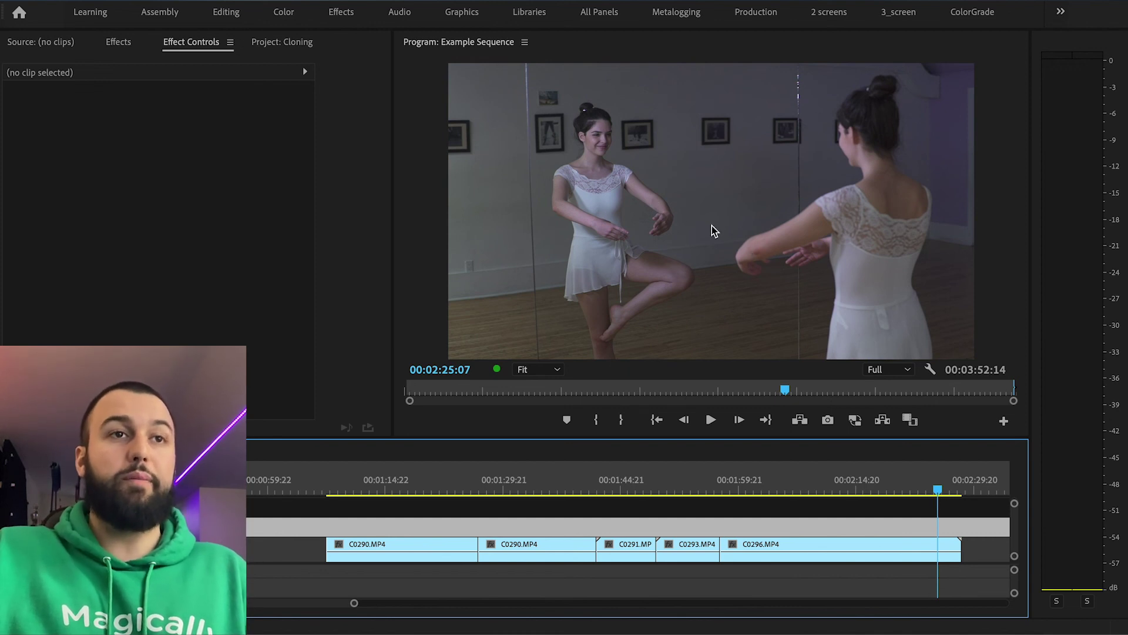
drag(629, 490, 593, 497)
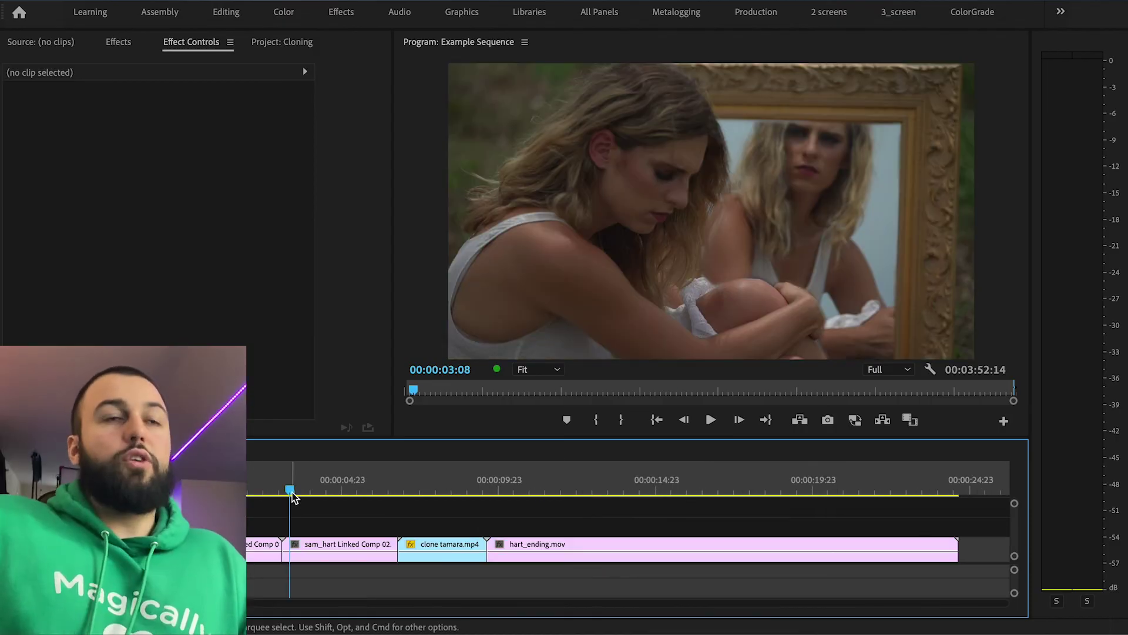
drag(293, 492, 342, 484)
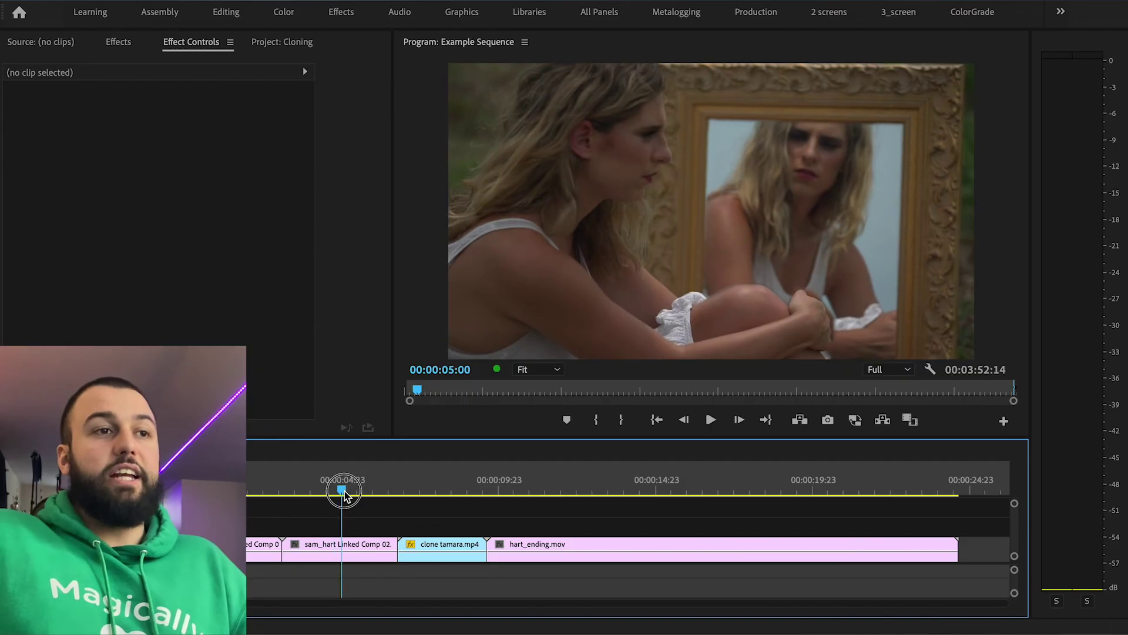
Move the playhead to 00:00:05:01, then back to 00:00:04:00 in the sam_hart Linked Comp clip
click(369, 516)
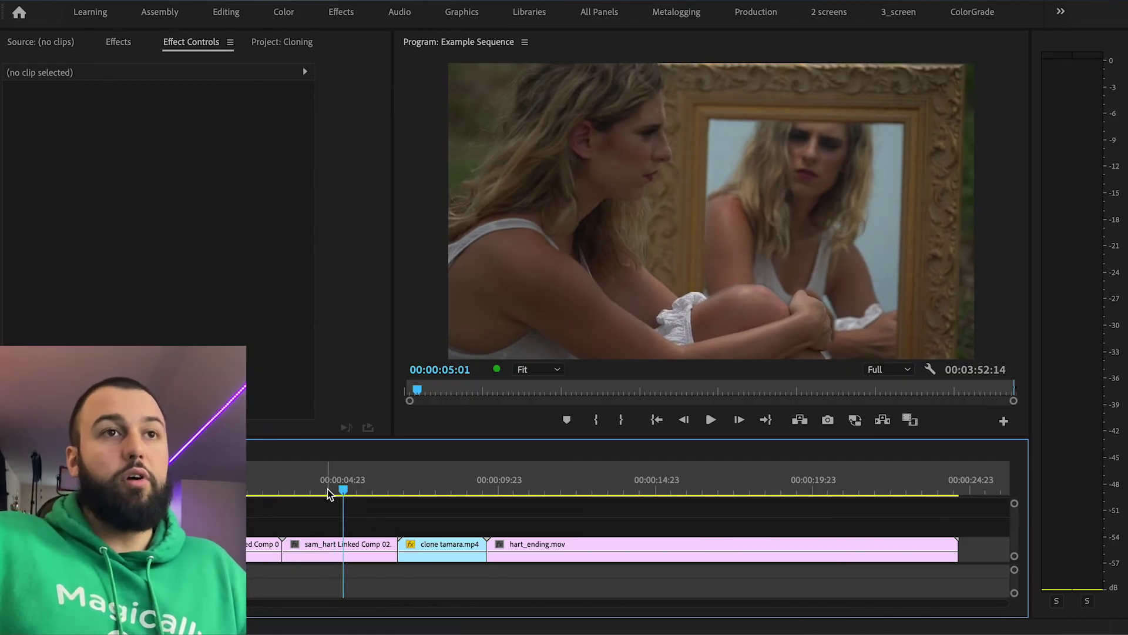
click(311, 491)
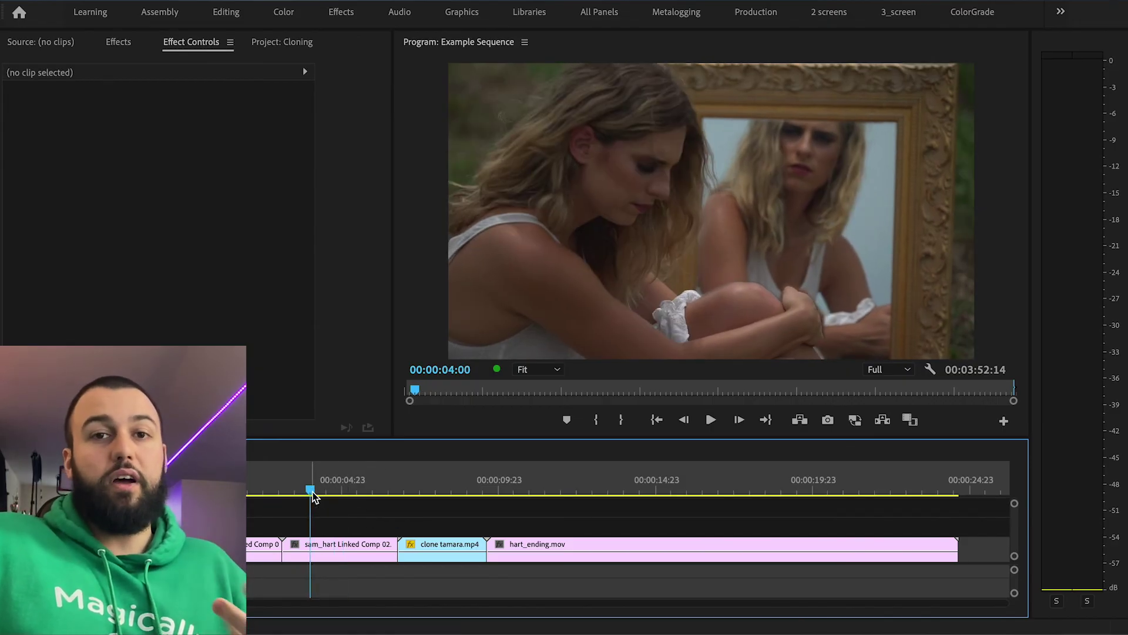